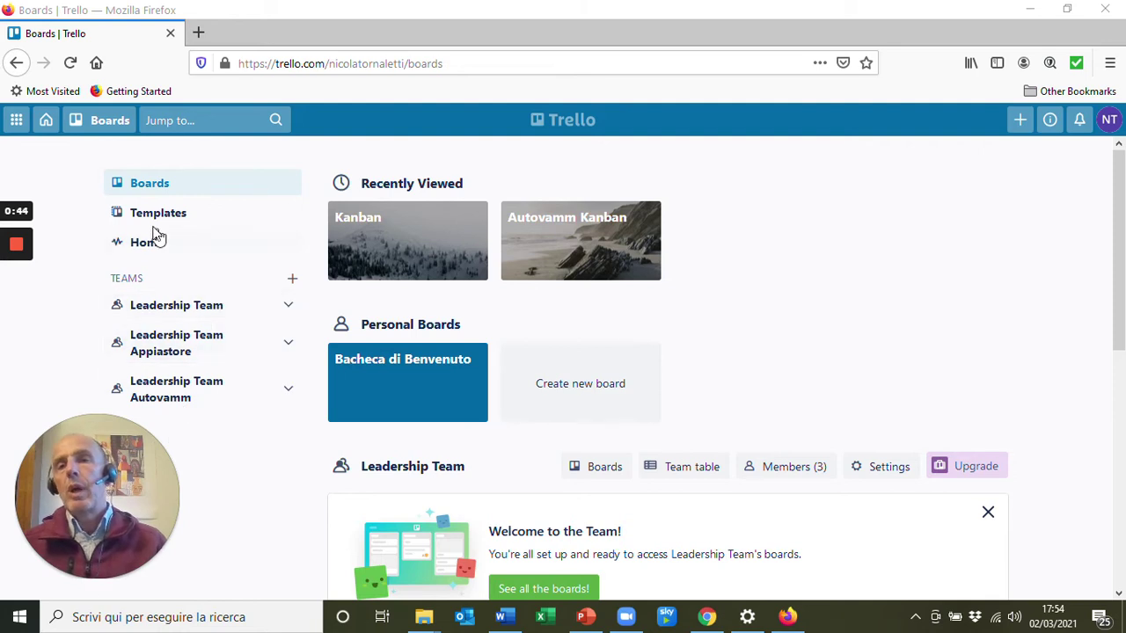
# Review the name, type and description fields of the new-team form and close it without creating a team.
pyautogui.click(47, 123)
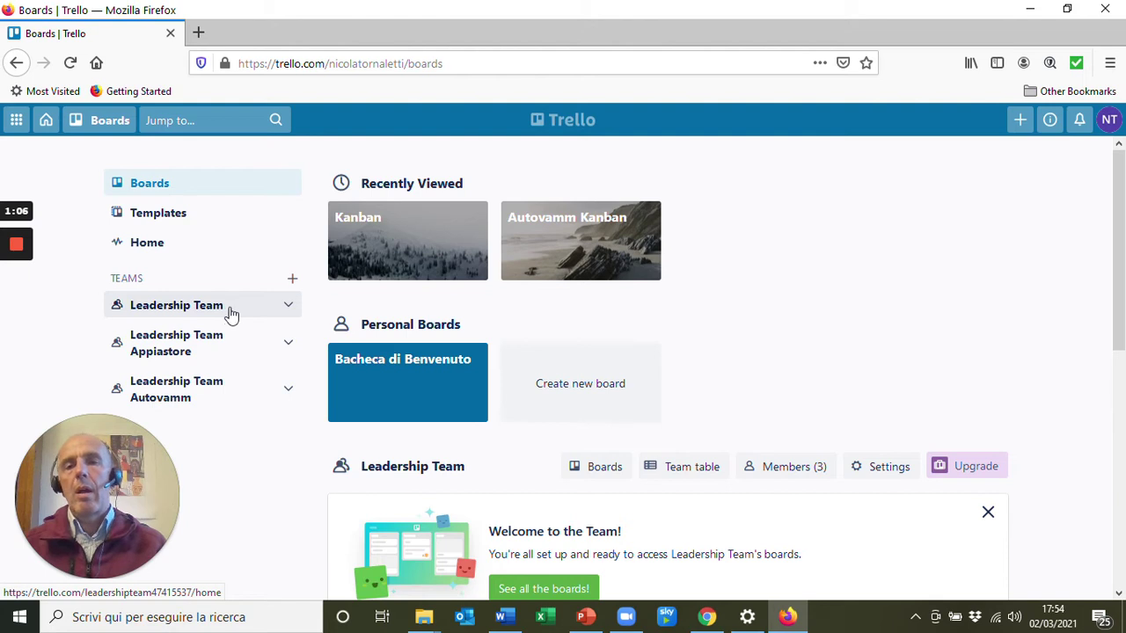
pyautogui.click(292, 281)
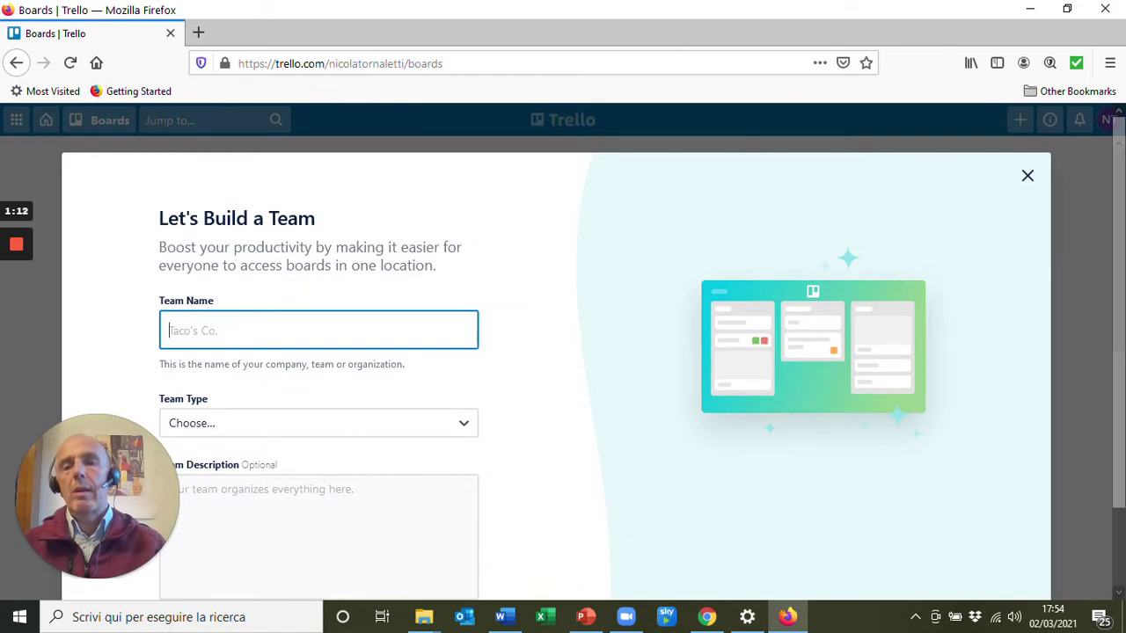
pyautogui.click(199, 333)
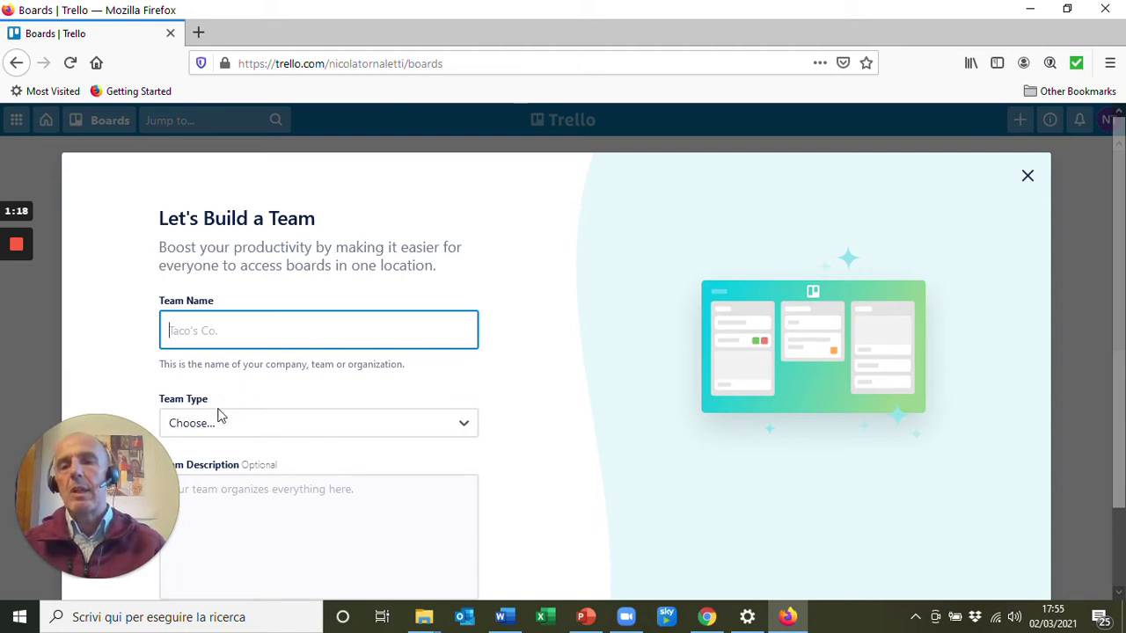
pyautogui.click(1028, 177)
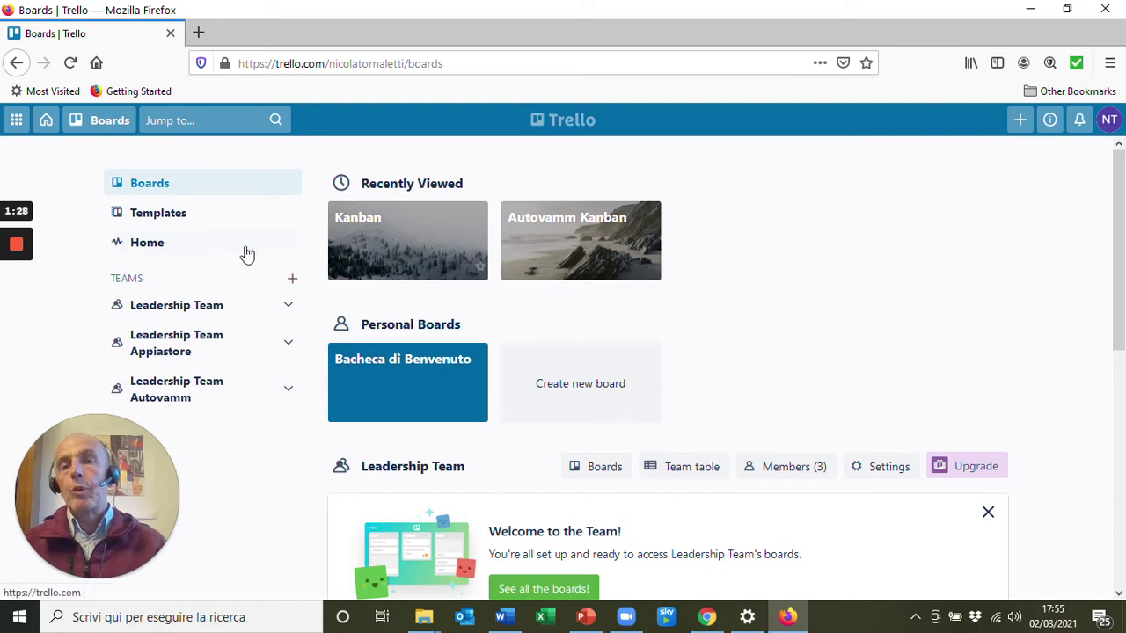
# Look over the template categories and featured templates, and return to the boards overview.
pyautogui.click(170, 224)
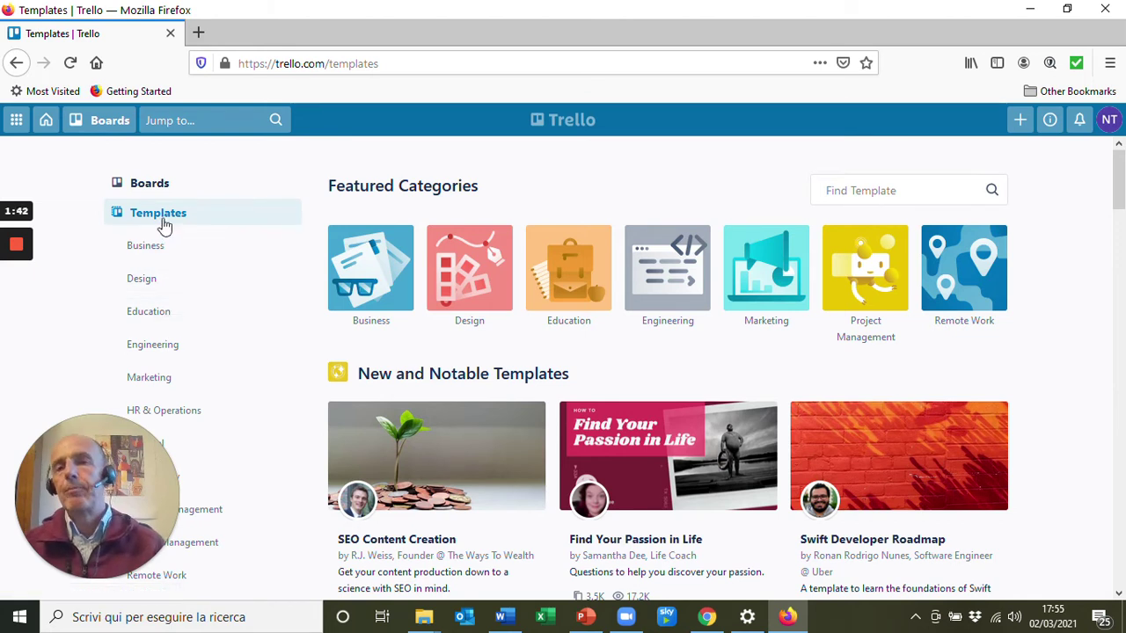
pyautogui.click(45, 125)
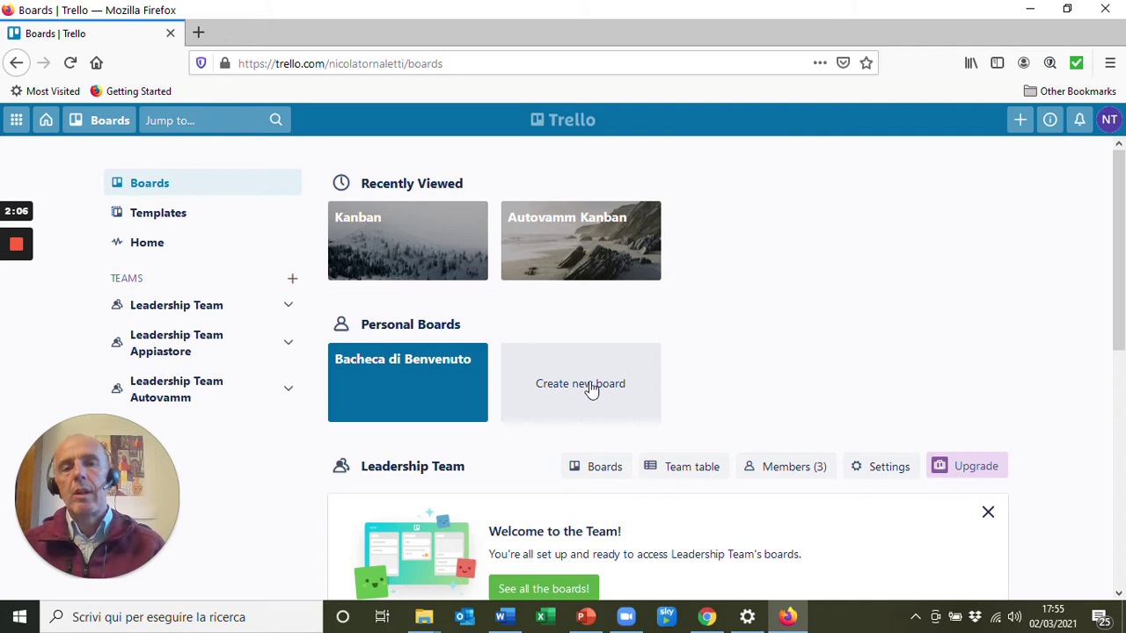
# Open the recently viewed Kanban board and re-enter its title as "Kanban".
pyautogui.click(418, 250)
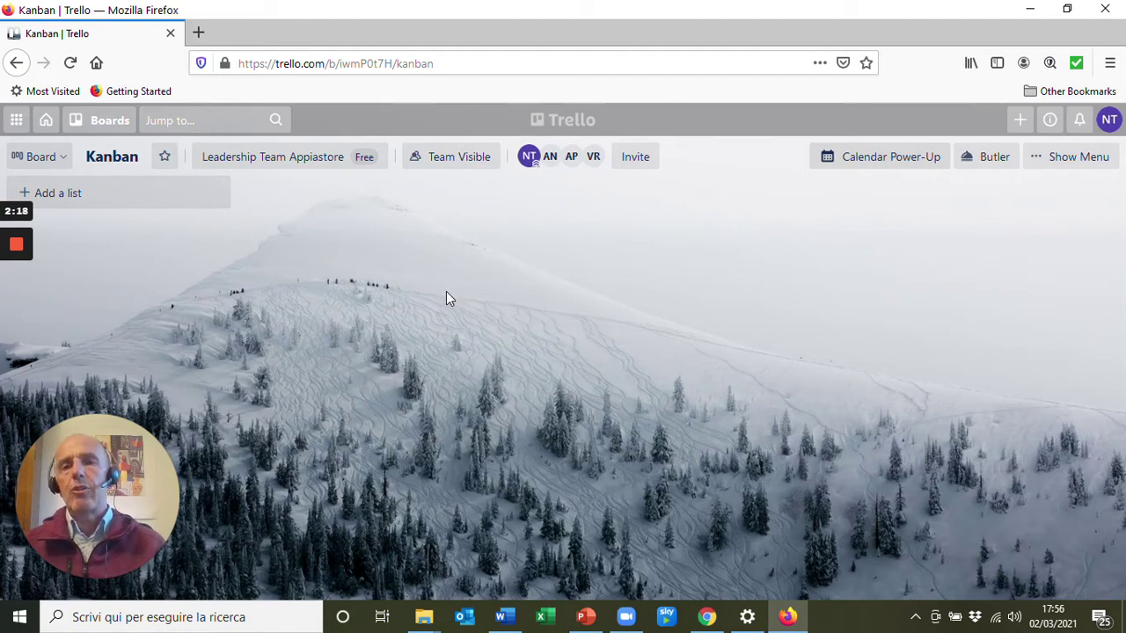
pyautogui.click(113, 159)
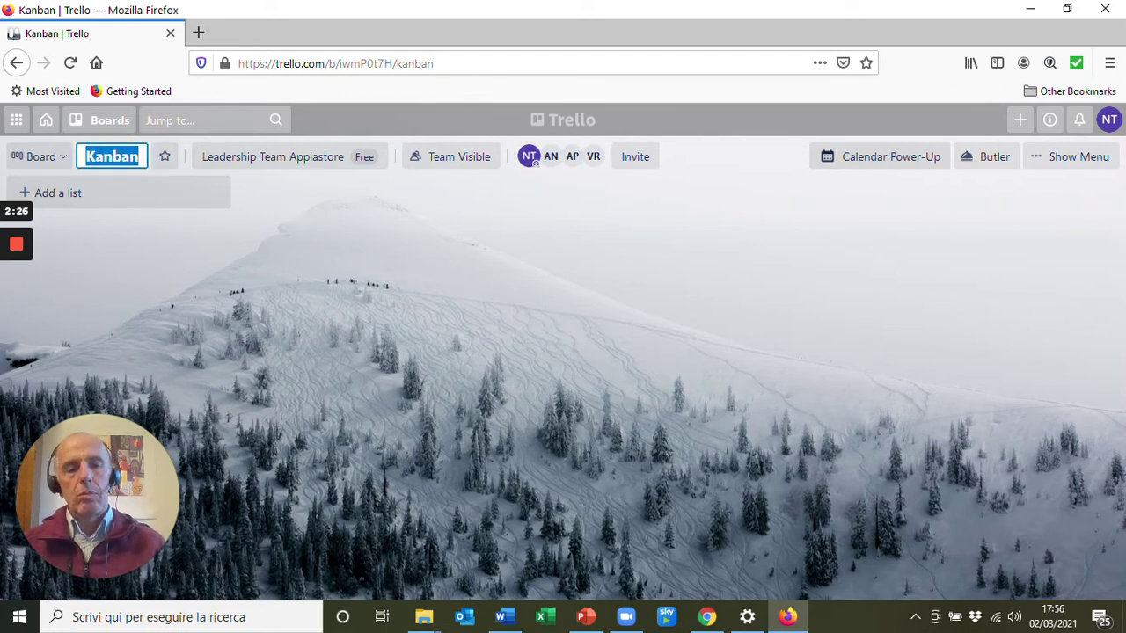
pyautogui.press('BackSpace')
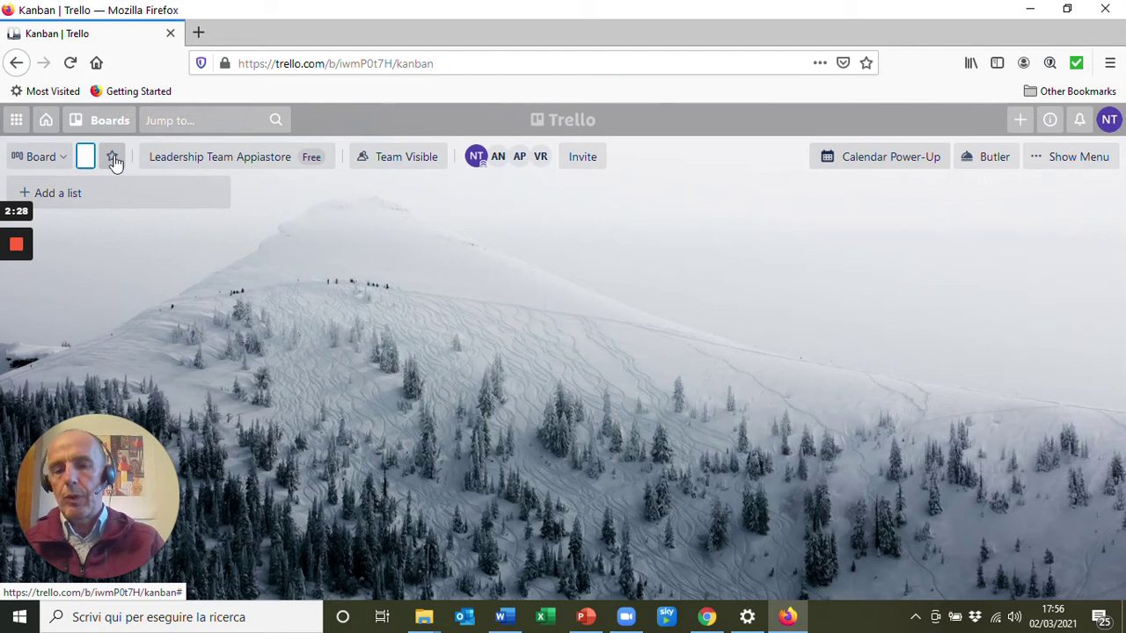
pyautogui.write('Kanban')
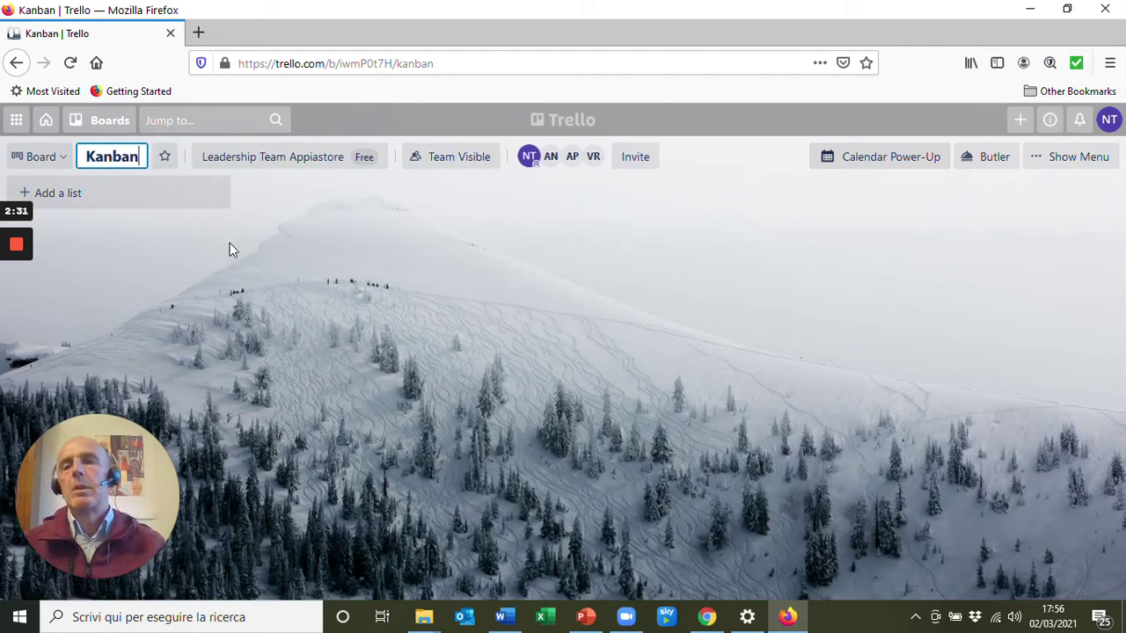
pyautogui.click(319, 240)
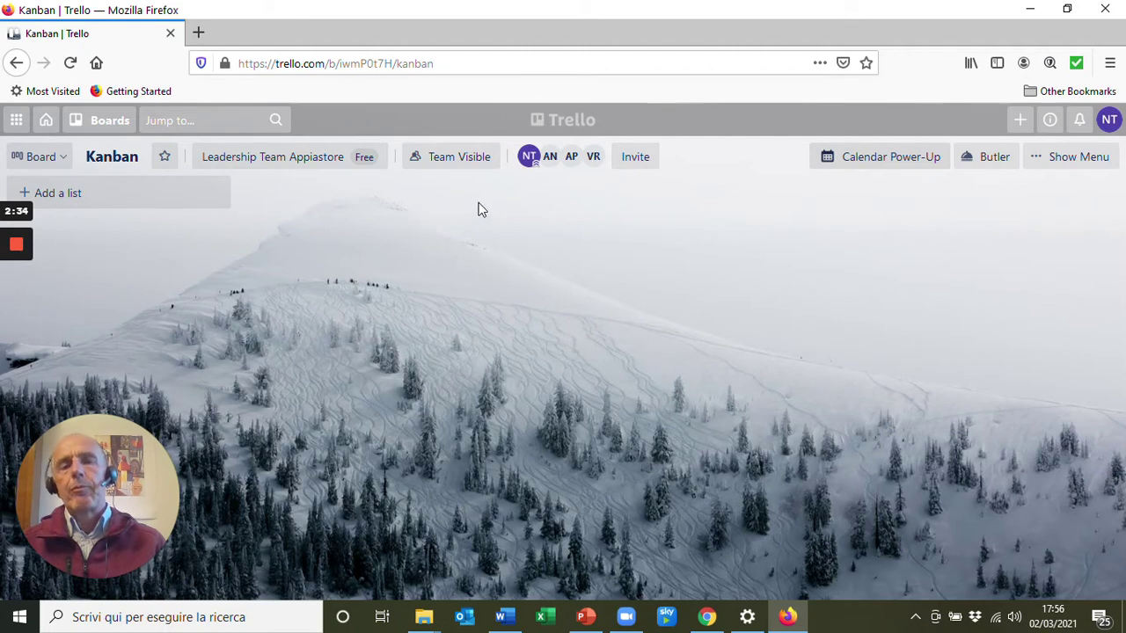
# Review the board's visibility options and close the list without changing the Team setting.
pyautogui.click(457, 163)
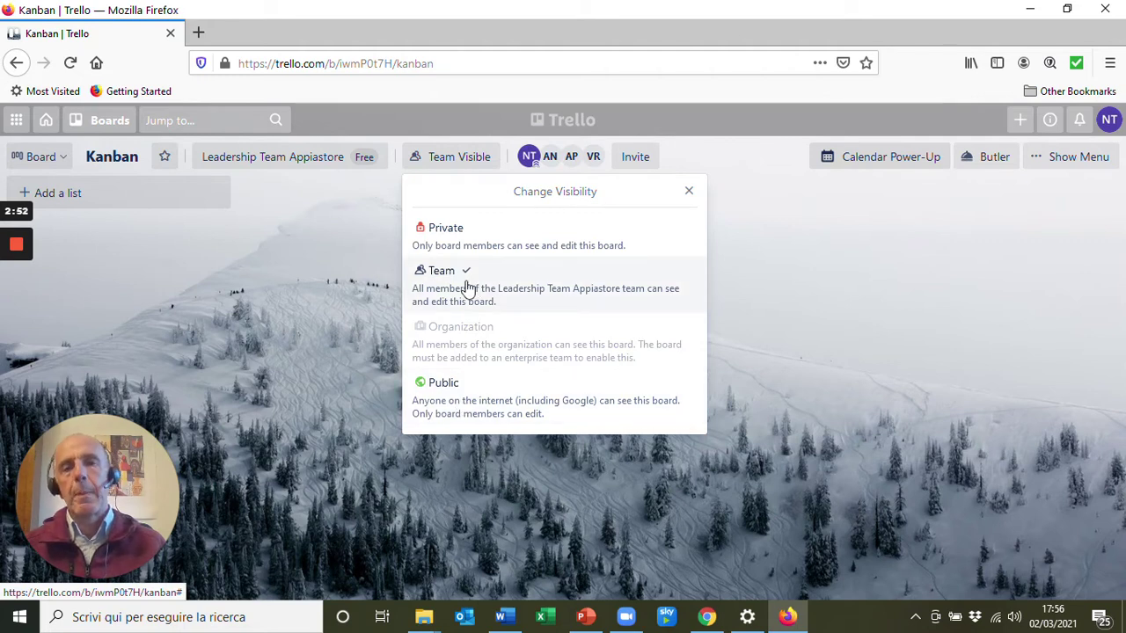
pyautogui.click(458, 167)
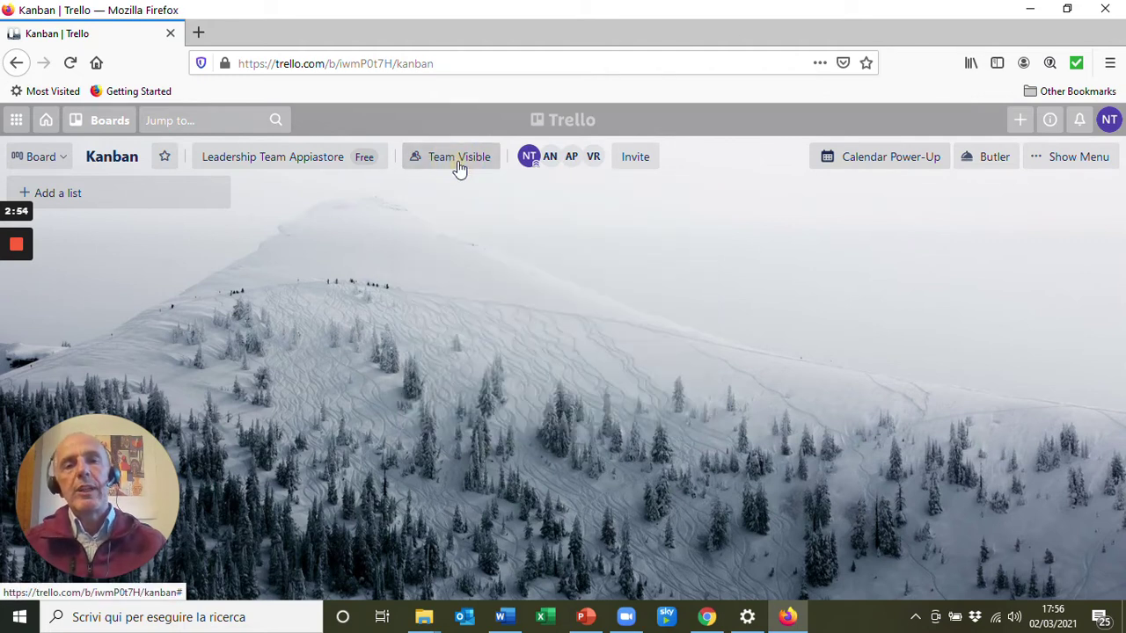
# Search by partial name for a person to invite to the board, and clear the search.
pyautogui.click(637, 161)
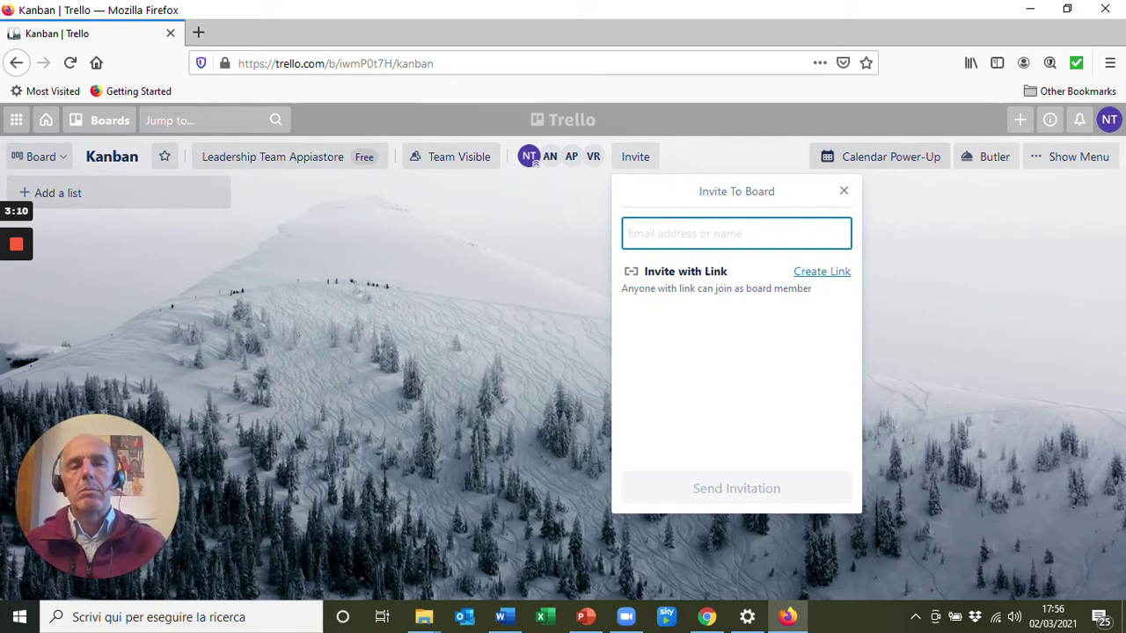
pyautogui.click(656, 234)
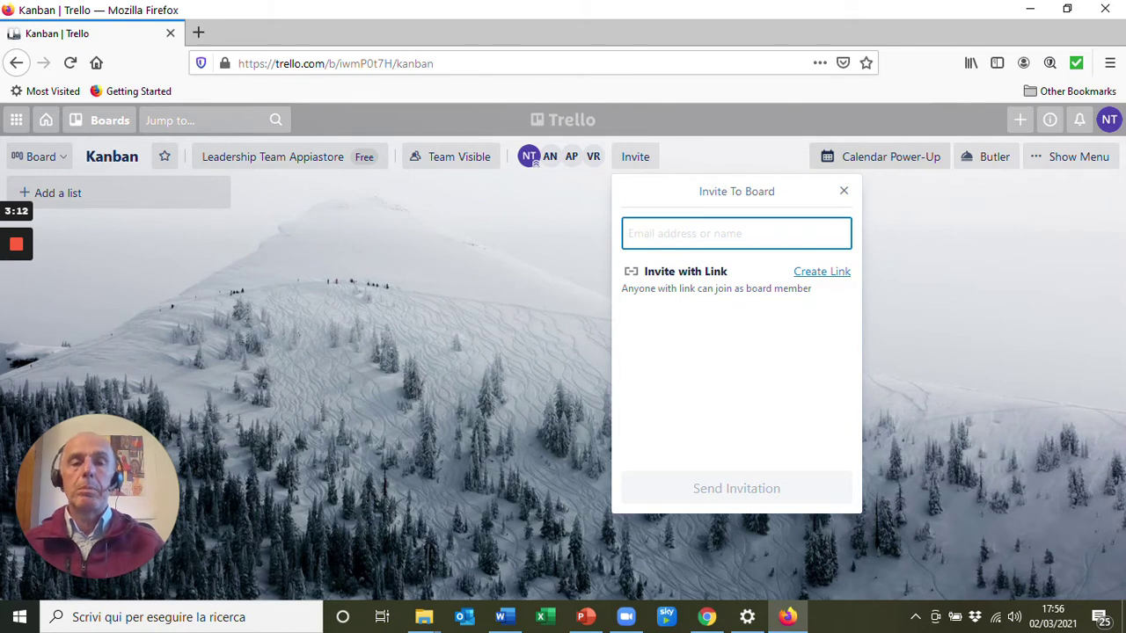
pyautogui.write('mich')
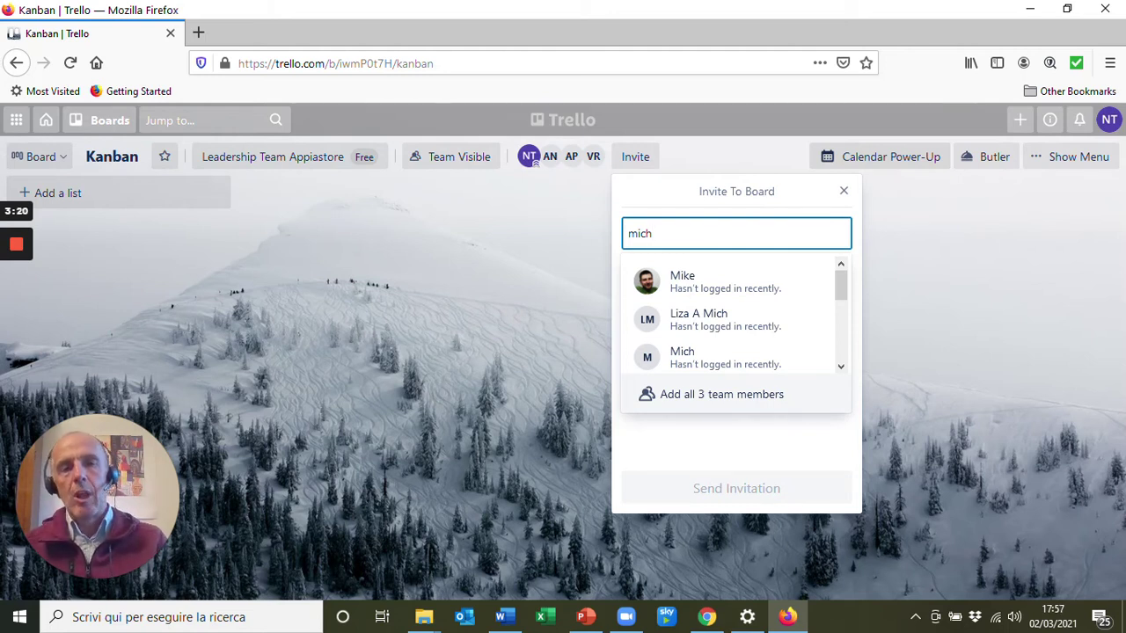
pyautogui.press('BackSpace')
pyautogui.press('BackSpace')
pyautogui.press('BackSpace')
pyautogui.press('BackSpace')
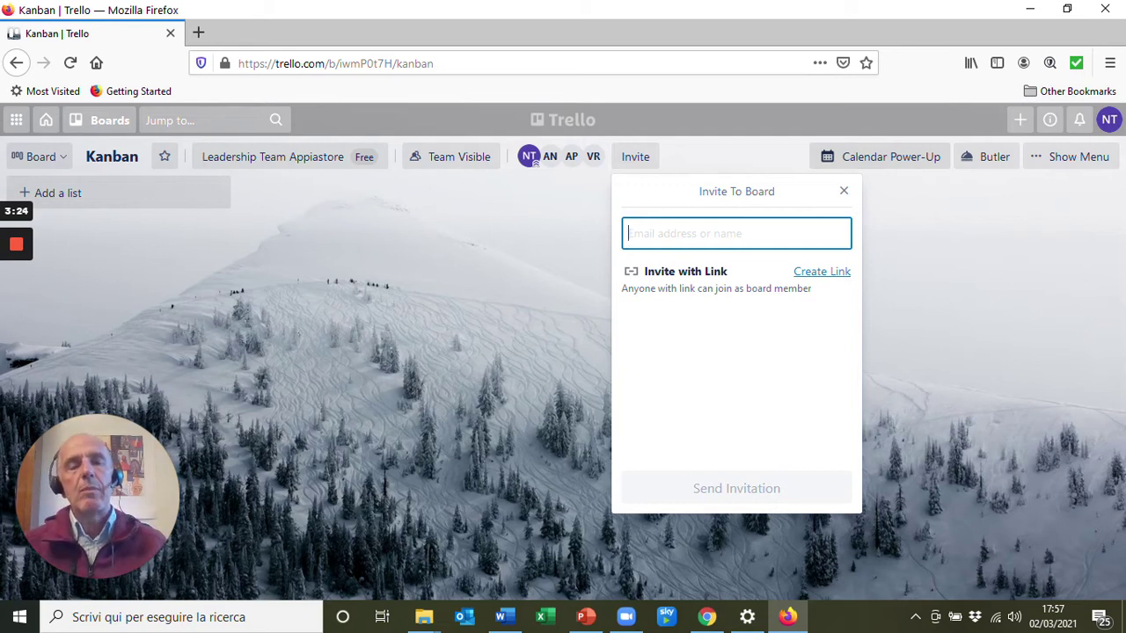
# Create an invitation link for the board, copy it and close the invitation dialog.
pyautogui.click(818, 275)
pyautogui.click(834, 325)
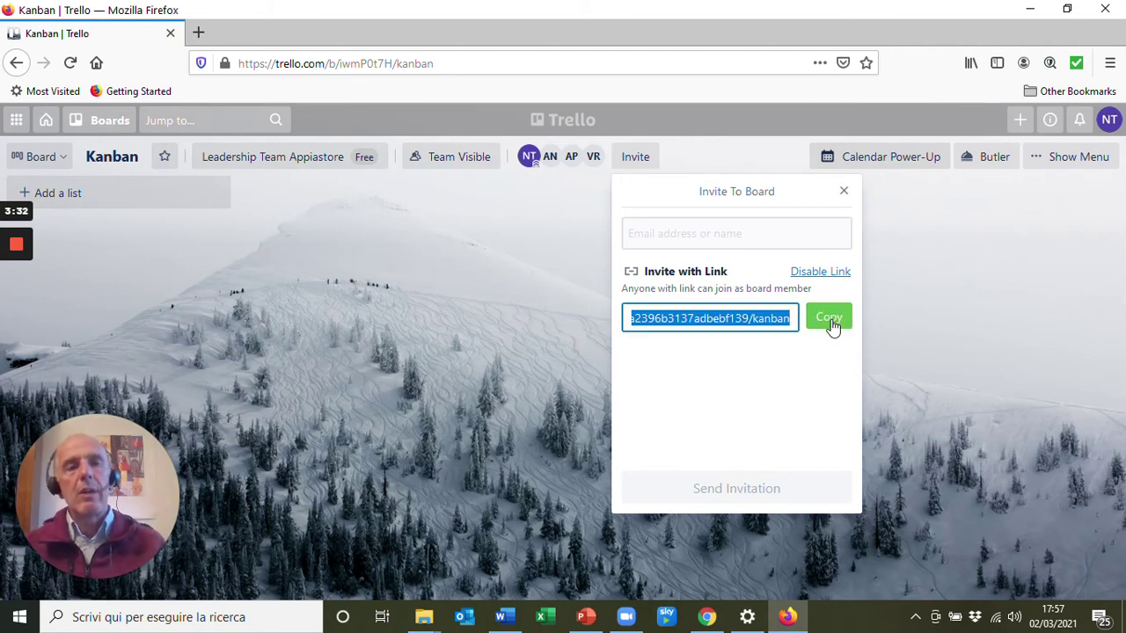
pyautogui.click(846, 193)
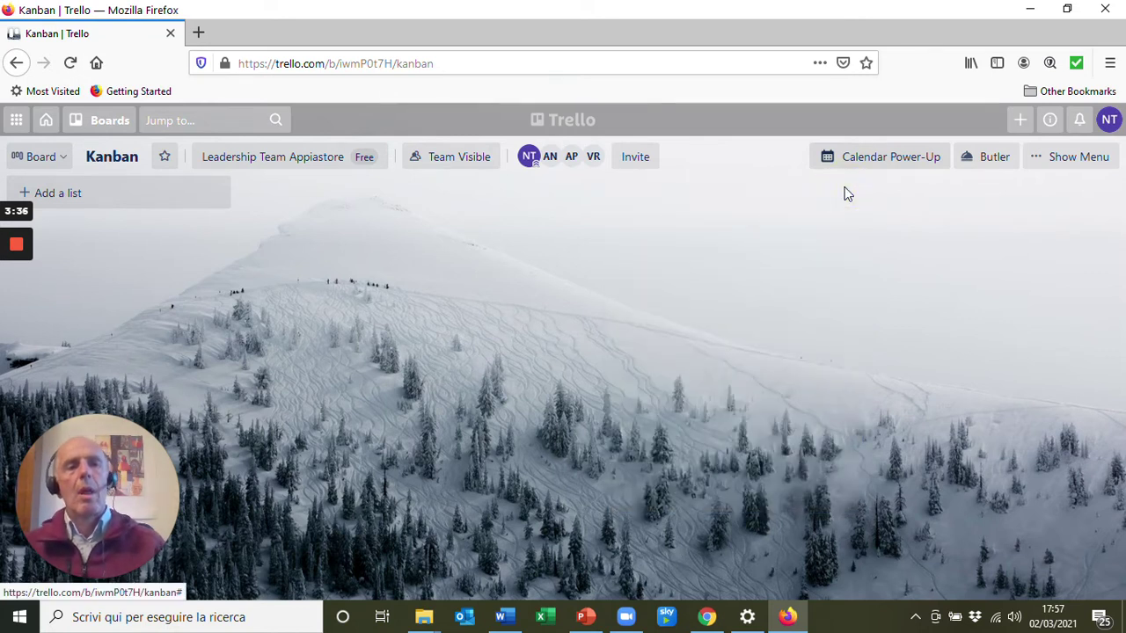
# Examine the board's settings, including the background choices and the additional board options, and close them without changes.
pyautogui.click(1039, 164)
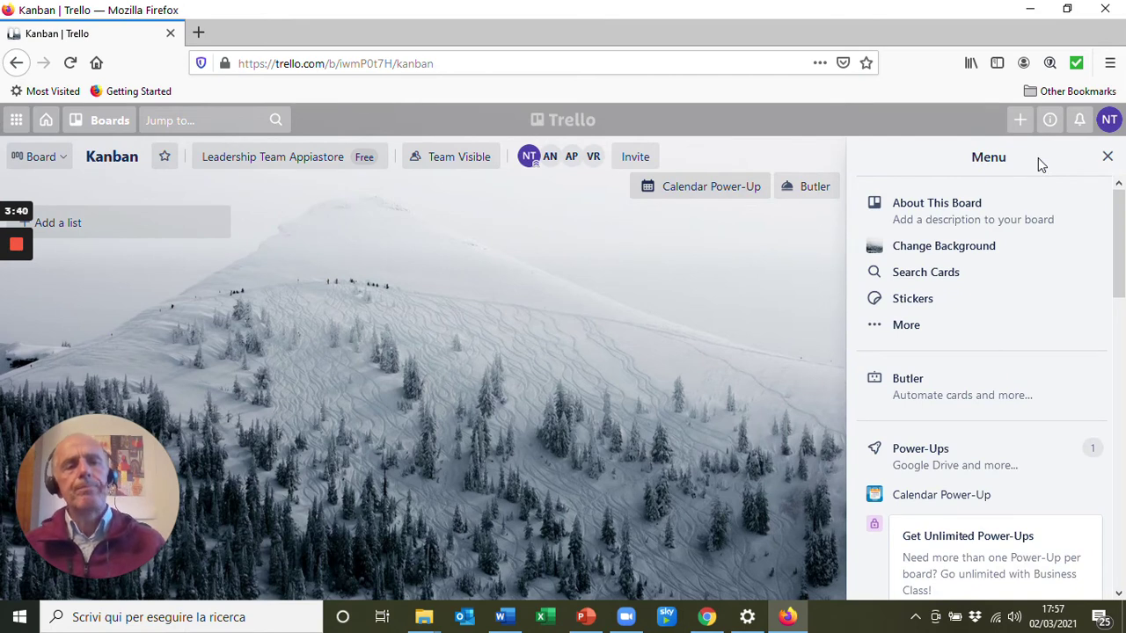
pyautogui.click(934, 250)
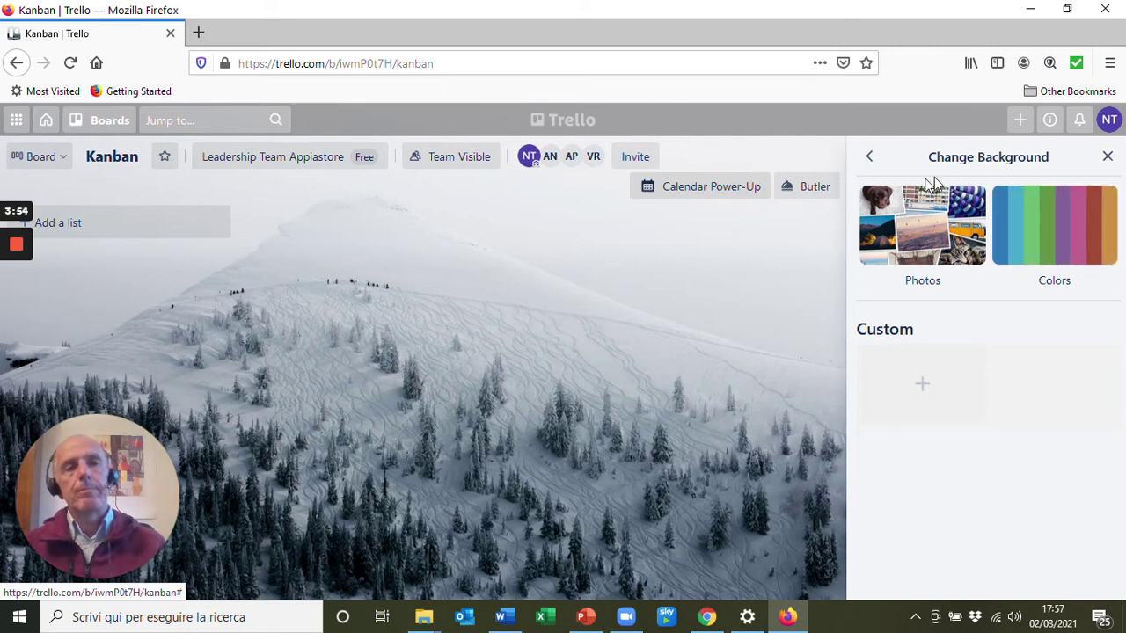
pyautogui.click(869, 158)
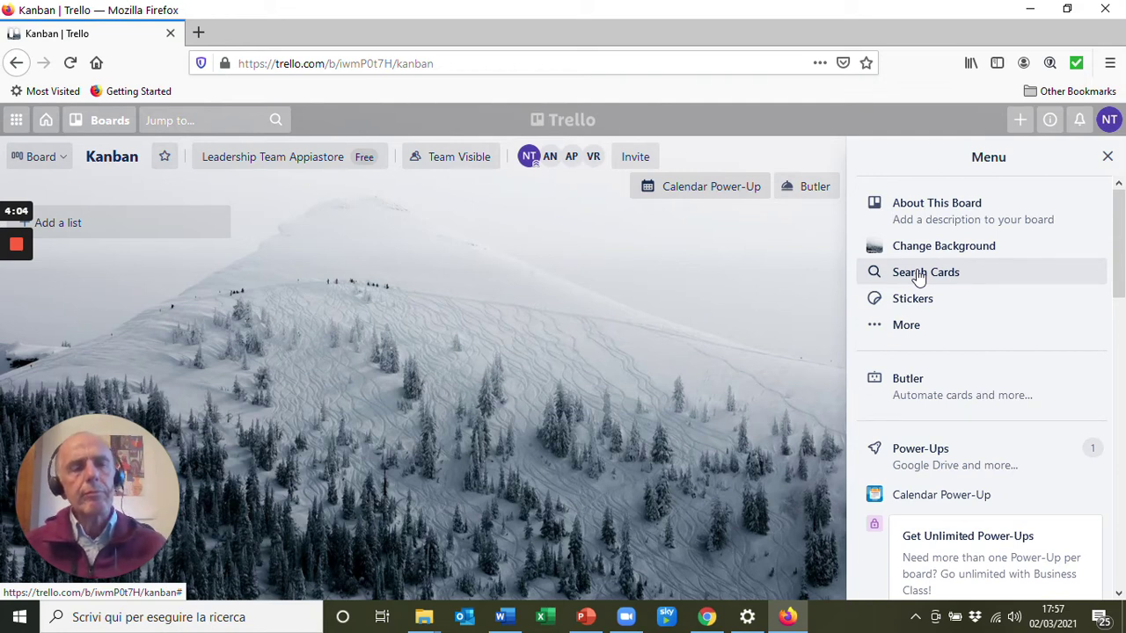
pyautogui.click(877, 326)
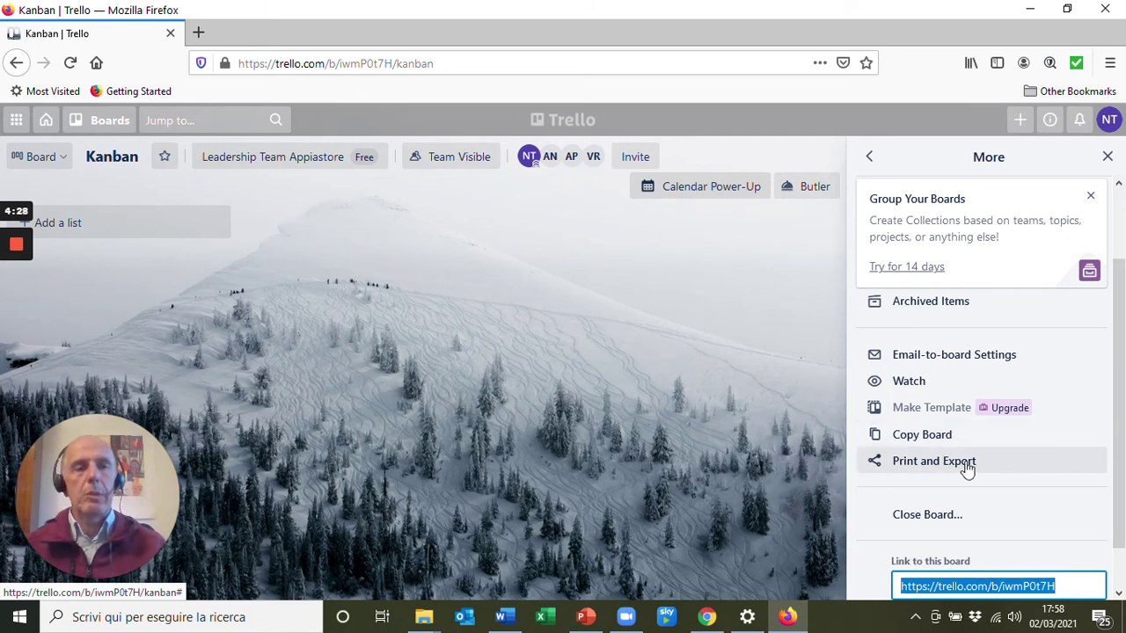
pyautogui.click(868, 161)
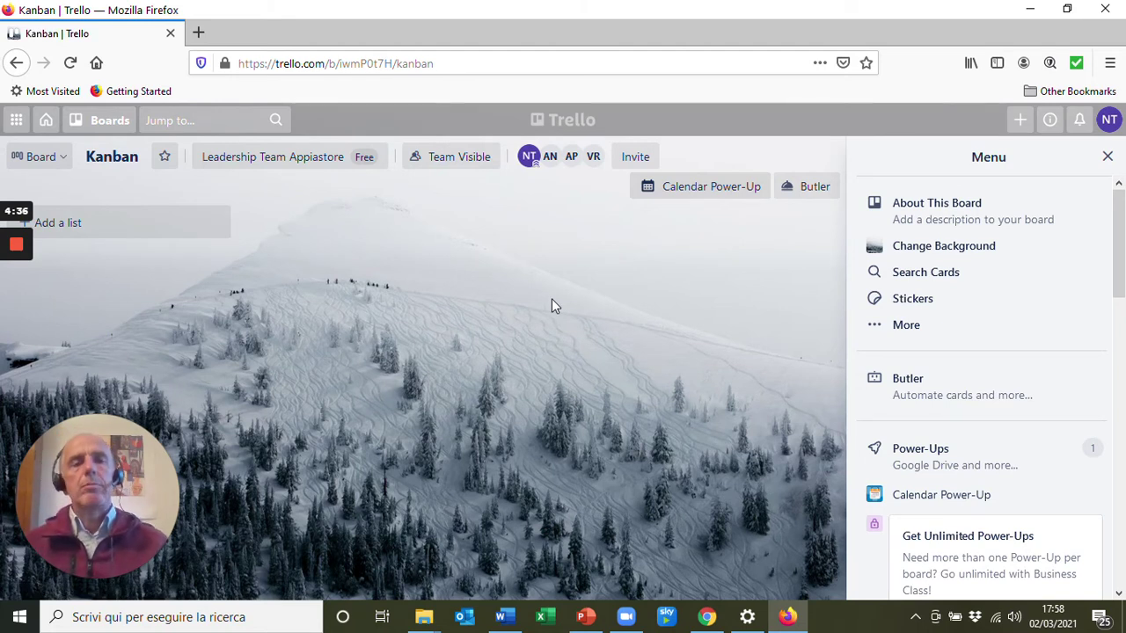
pyautogui.click(1107, 157)
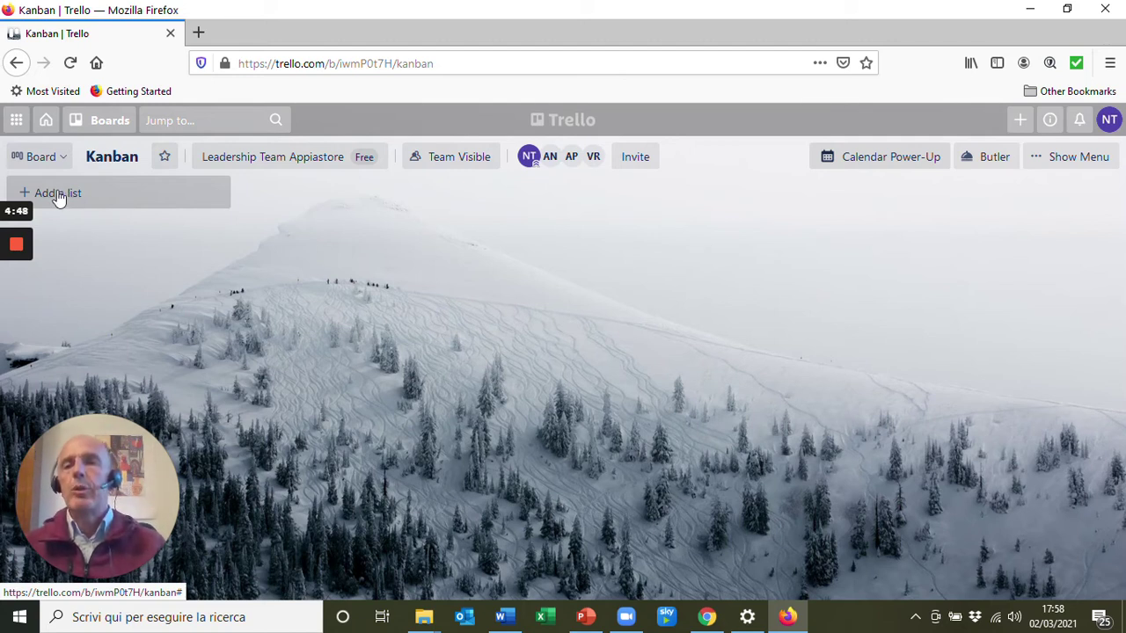
# Add a first list titled "to start" to the Kanban board.
pyautogui.click(118, 203)
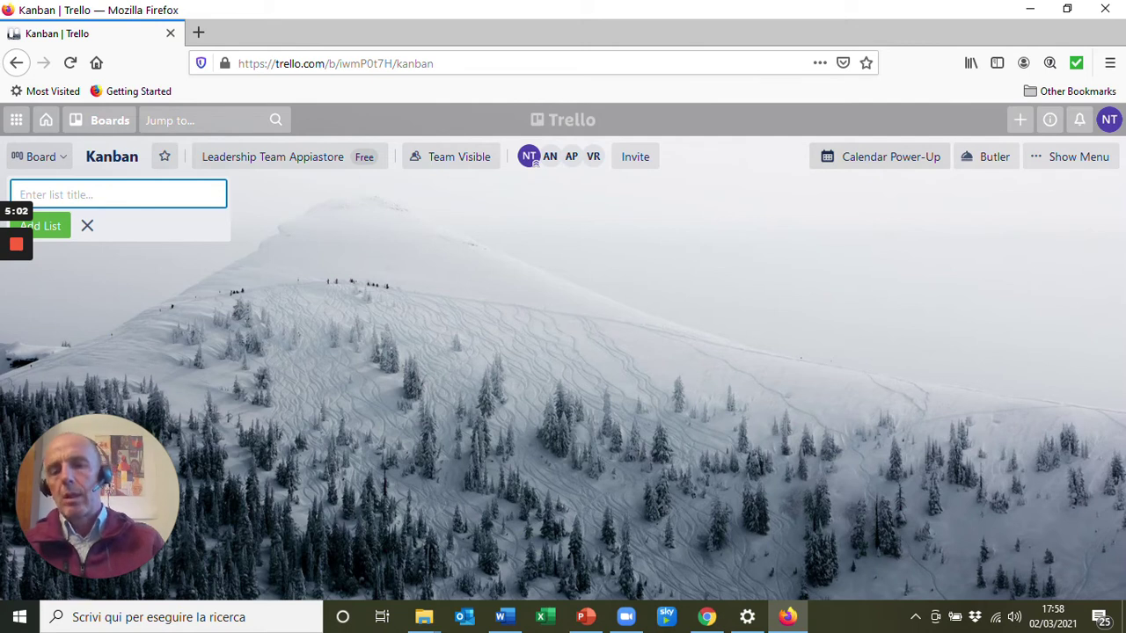
pyautogui.write('to')
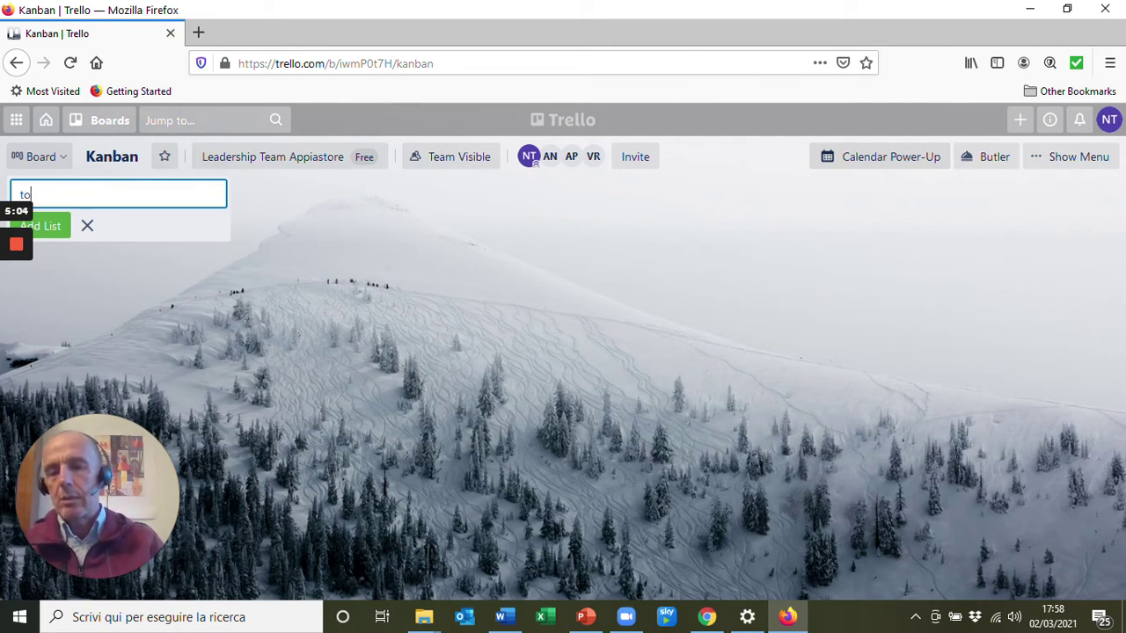
pyautogui.write(' start')
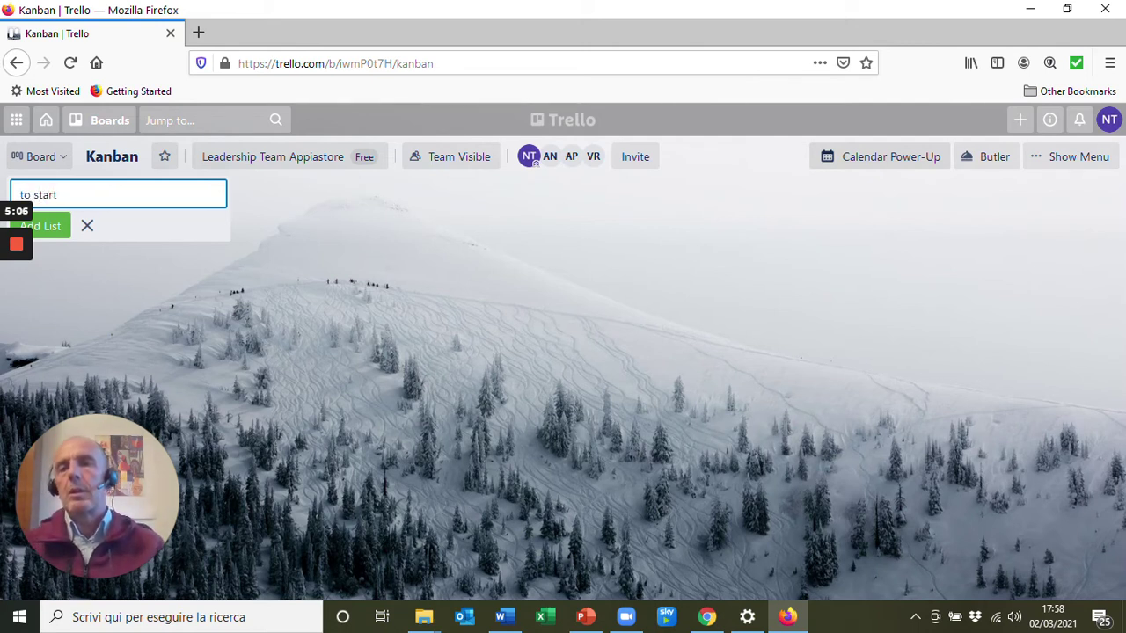
pyautogui.click(53, 227)
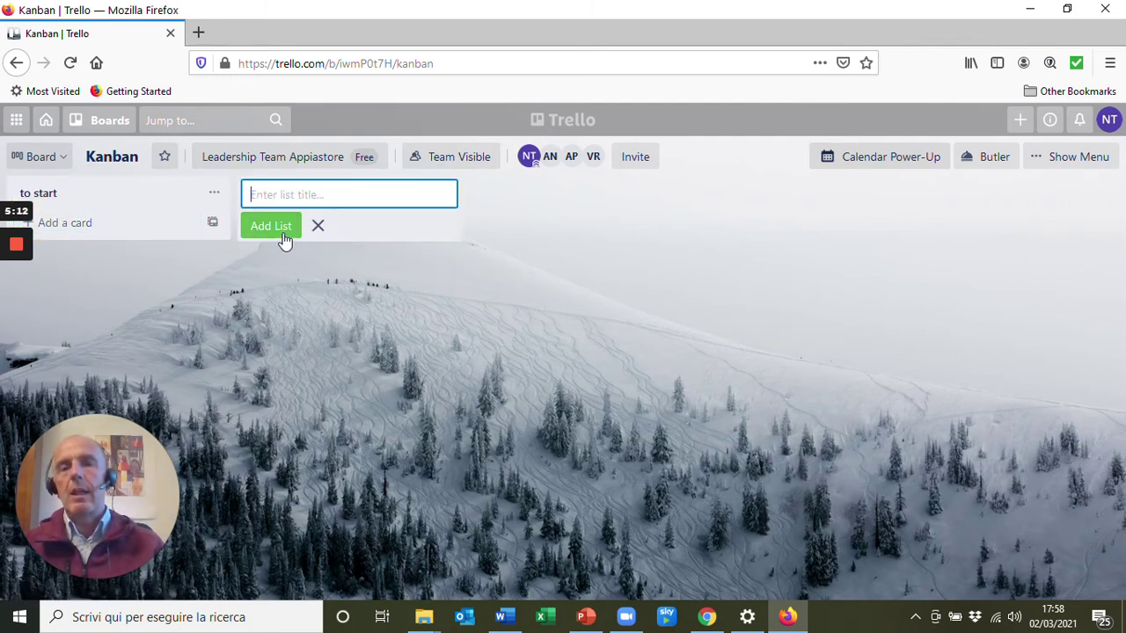
# Add a second list titled "ongoing" to the board.
pyautogui.write('o')
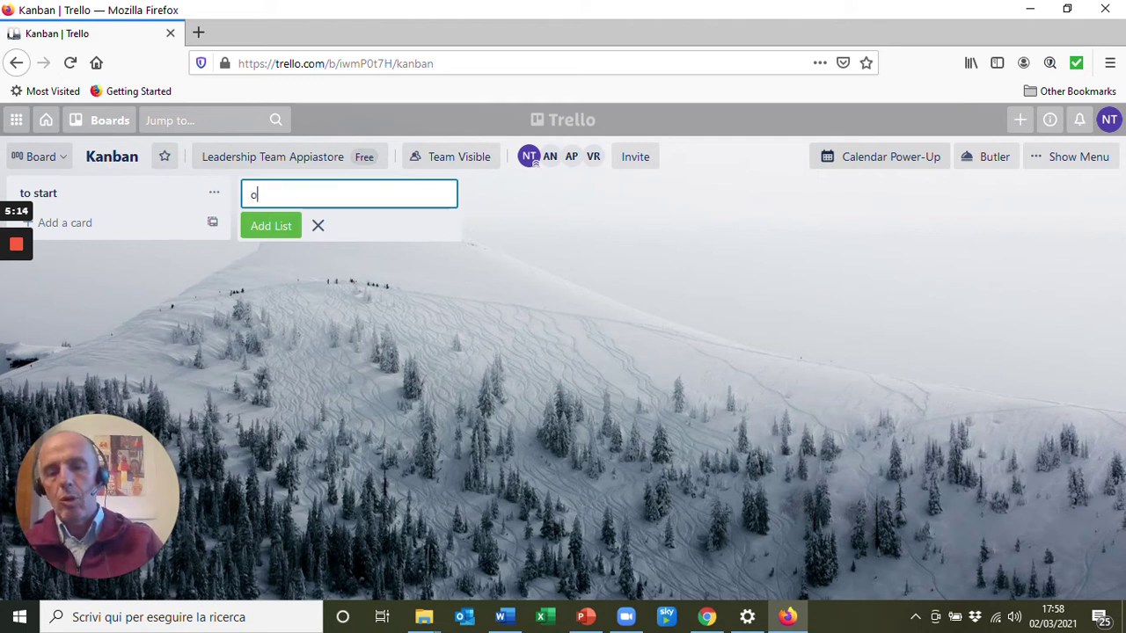
pyautogui.write('ngoing')
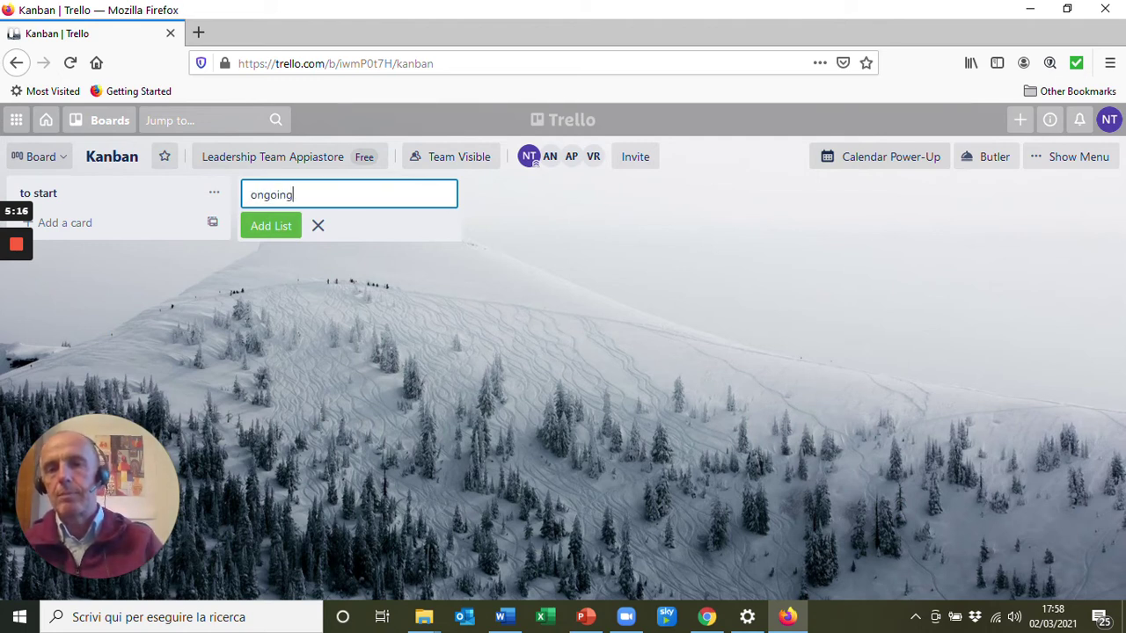
pyautogui.click(274, 231)
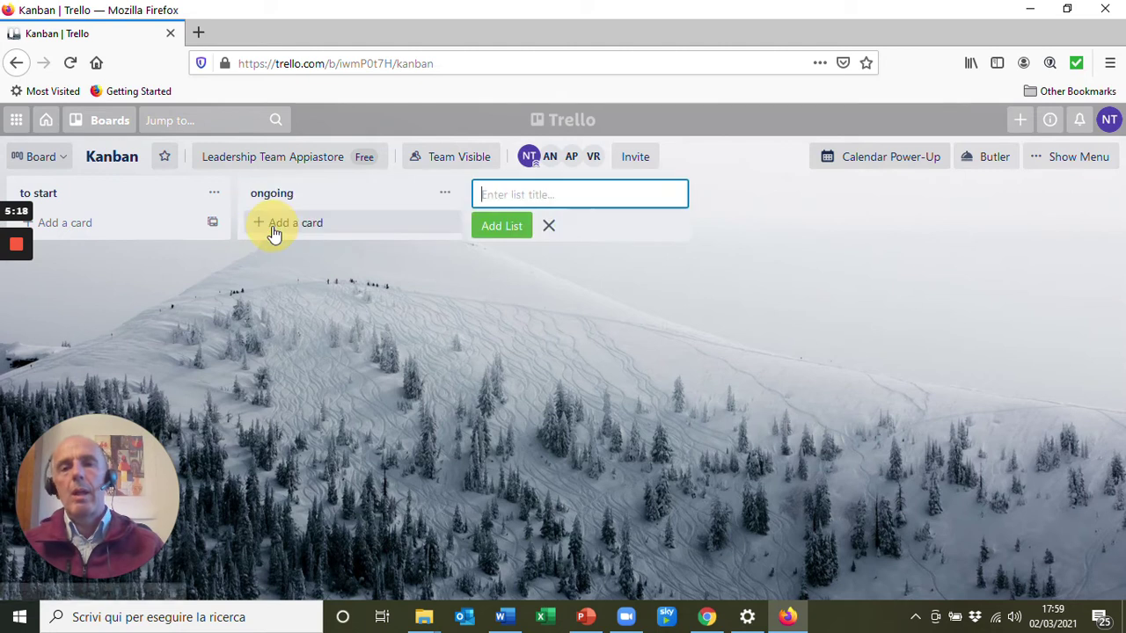
# Enter "completed projects" as the title for the third list.
pyautogui.write('comp')
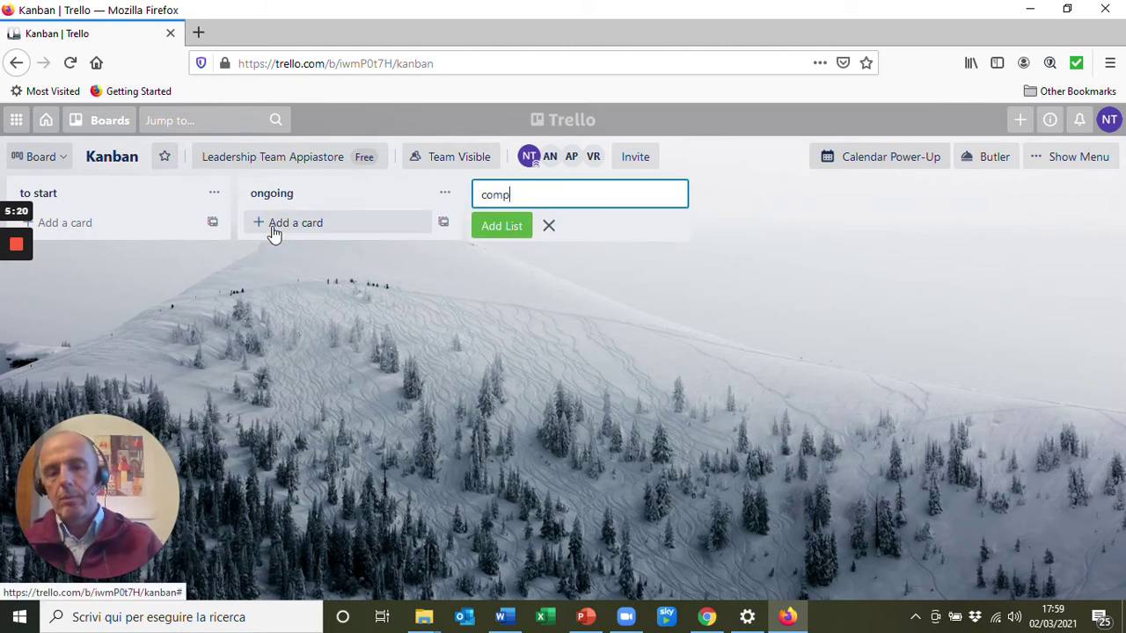
pyautogui.write('leted projects')
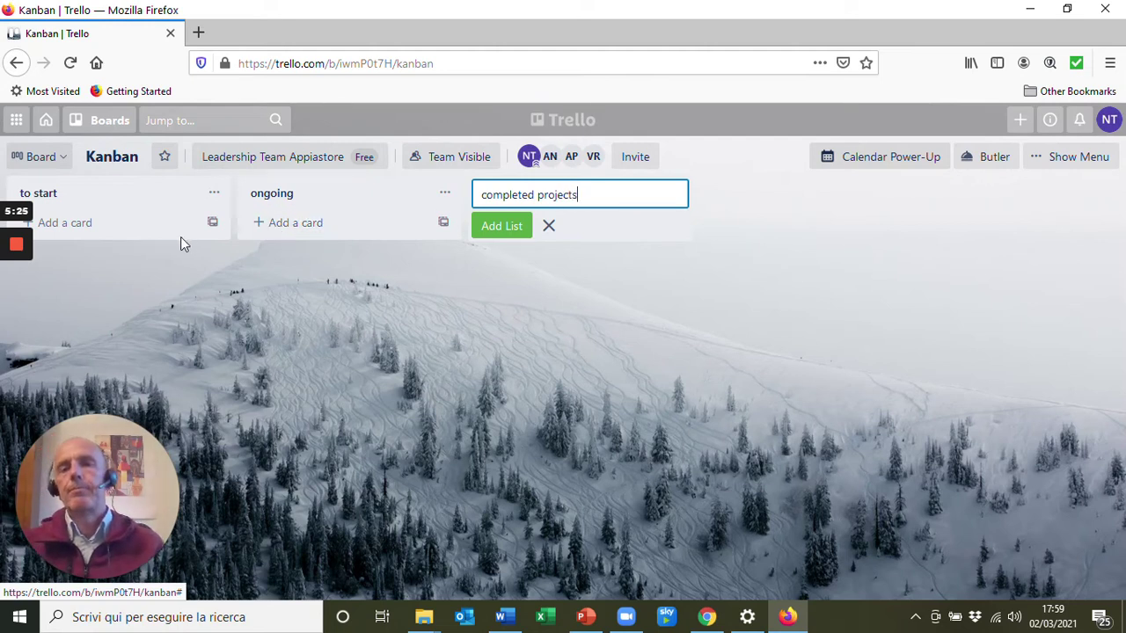
# Rename the second list from "ongoing" to "ongoing project".
pyautogui.click(284, 194)
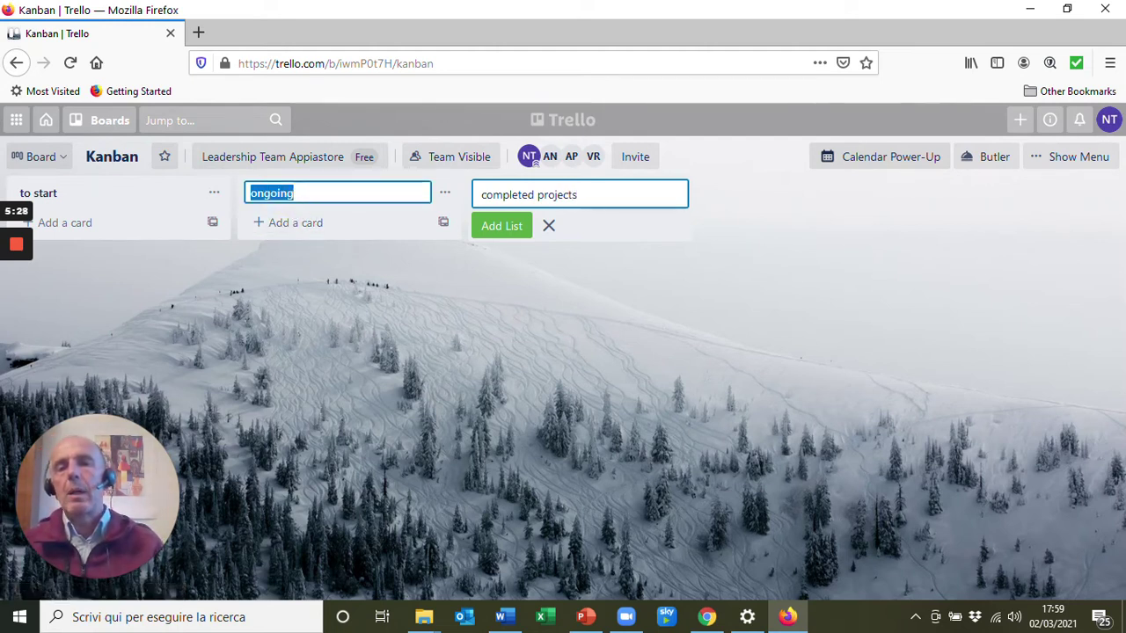
pyautogui.click(295, 192)
pyautogui.write('projec')
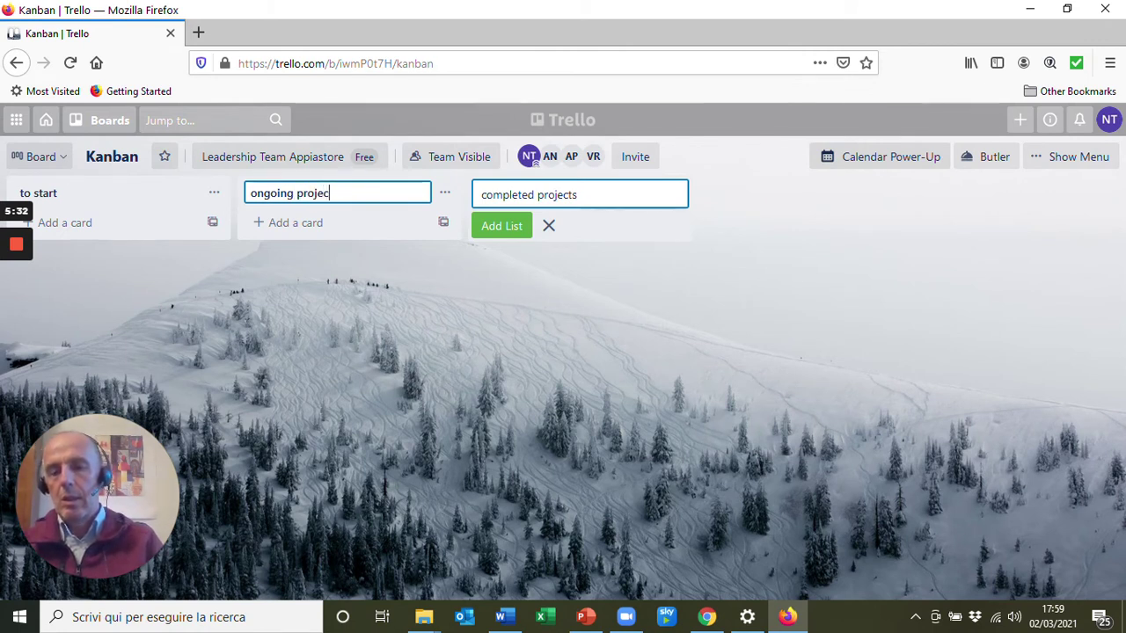
pyautogui.write('t')
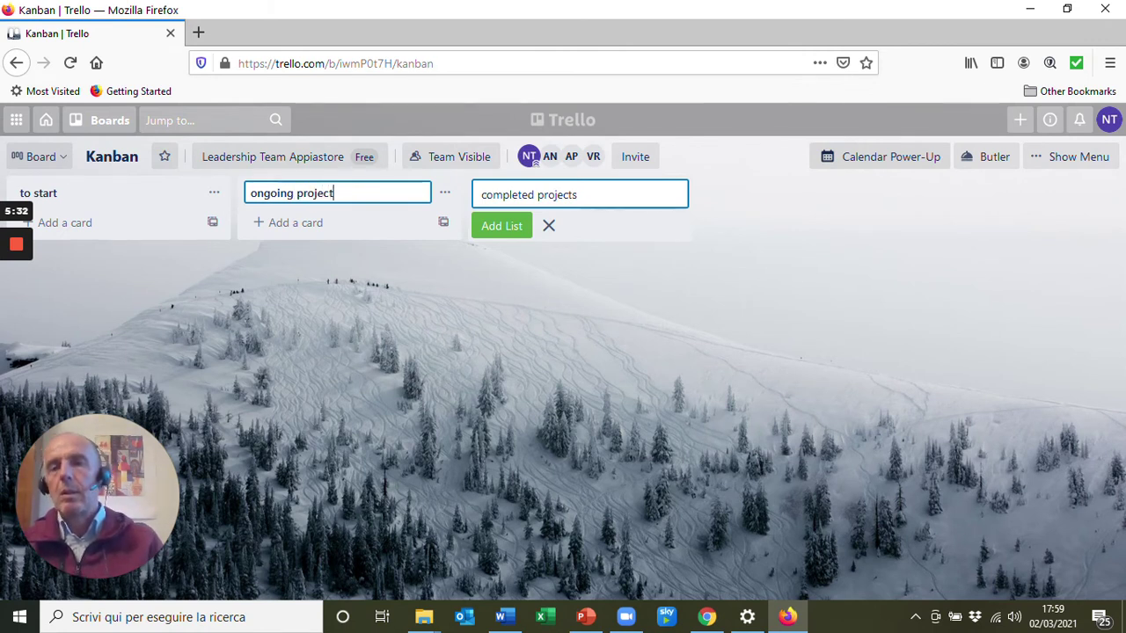
# Rename the first list from "to start" to "projects to start".
pyautogui.click(77, 197)
pyautogui.click(49, 193)
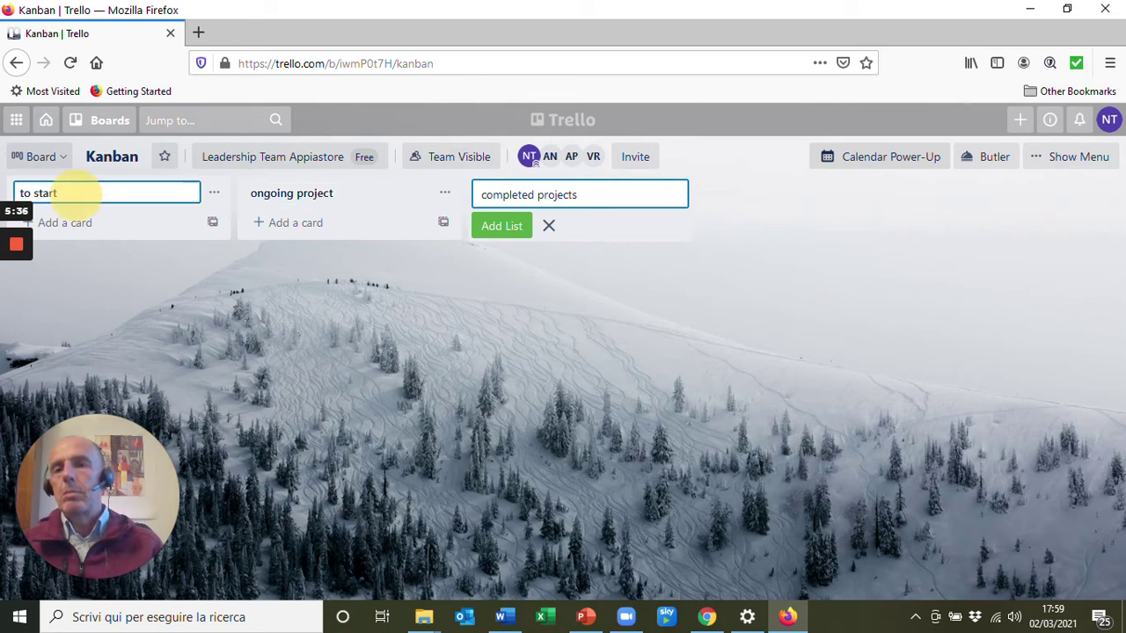
pyautogui.press('Left')
pyautogui.press('Left')
pyautogui.press('Left')
pyautogui.press('Left')
pyautogui.press('Left')
pyautogui.press('Left')
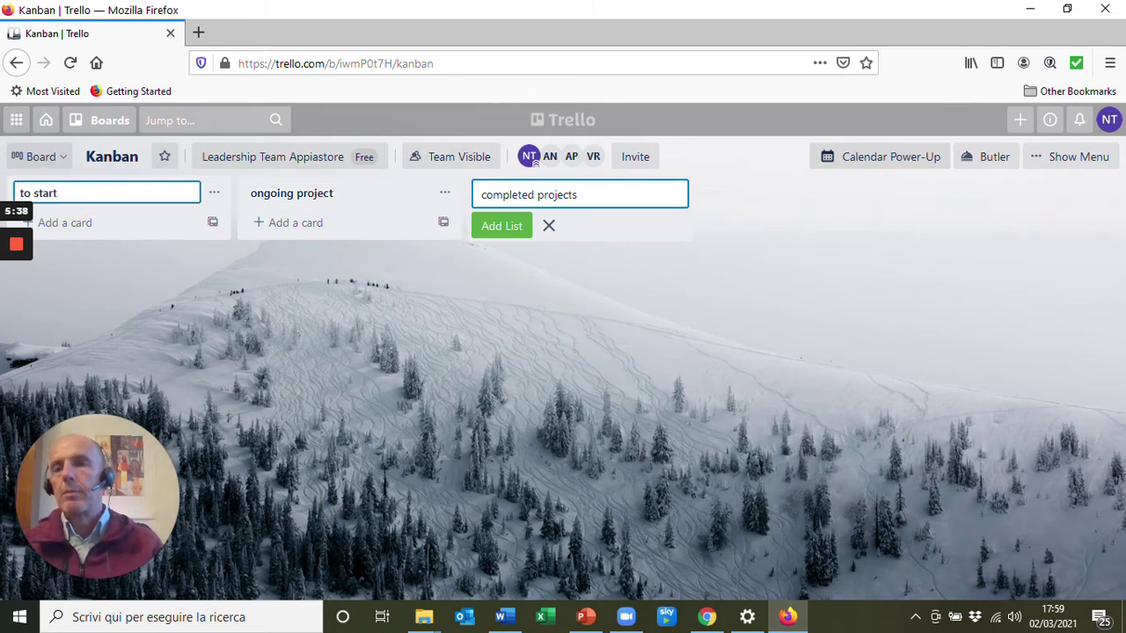
pyautogui.write('project')
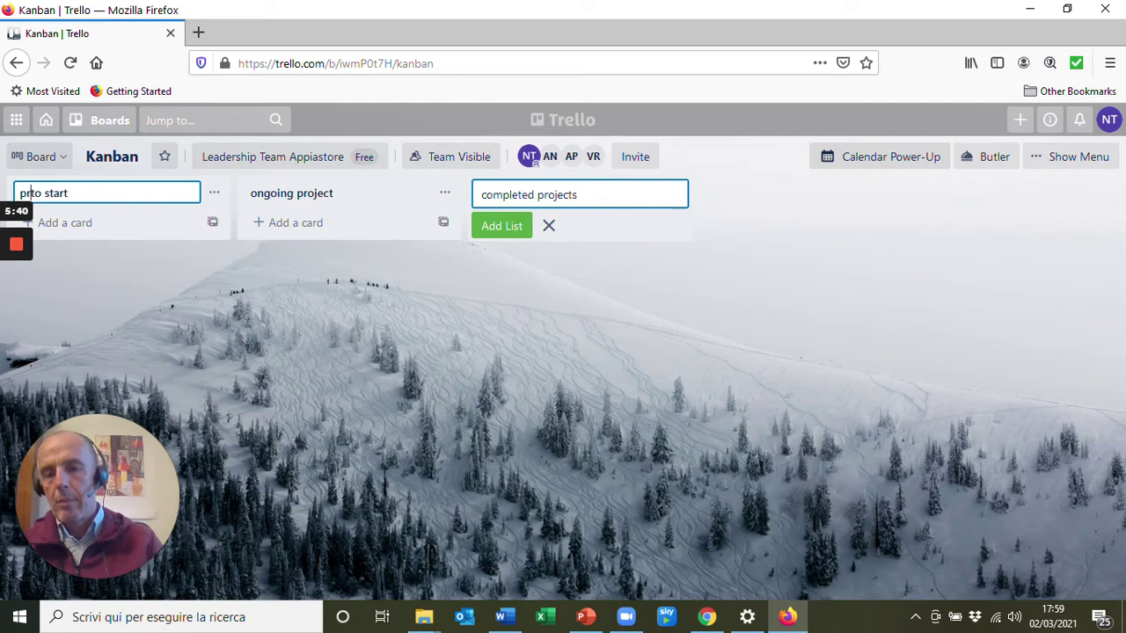
pyautogui.write('s')
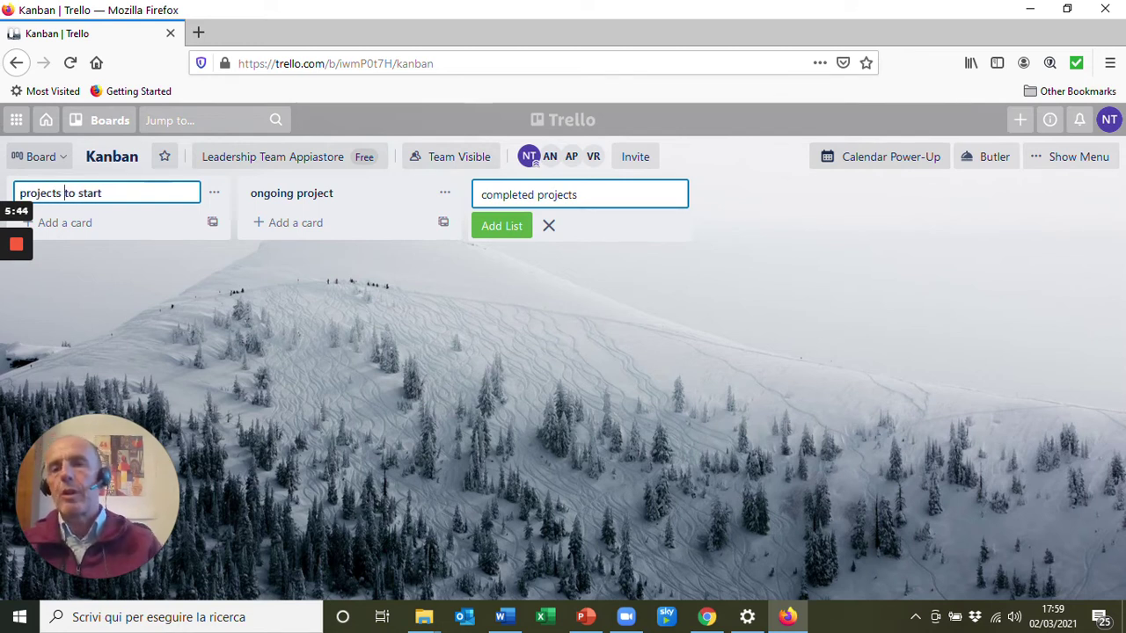
pyautogui.click(236, 303)
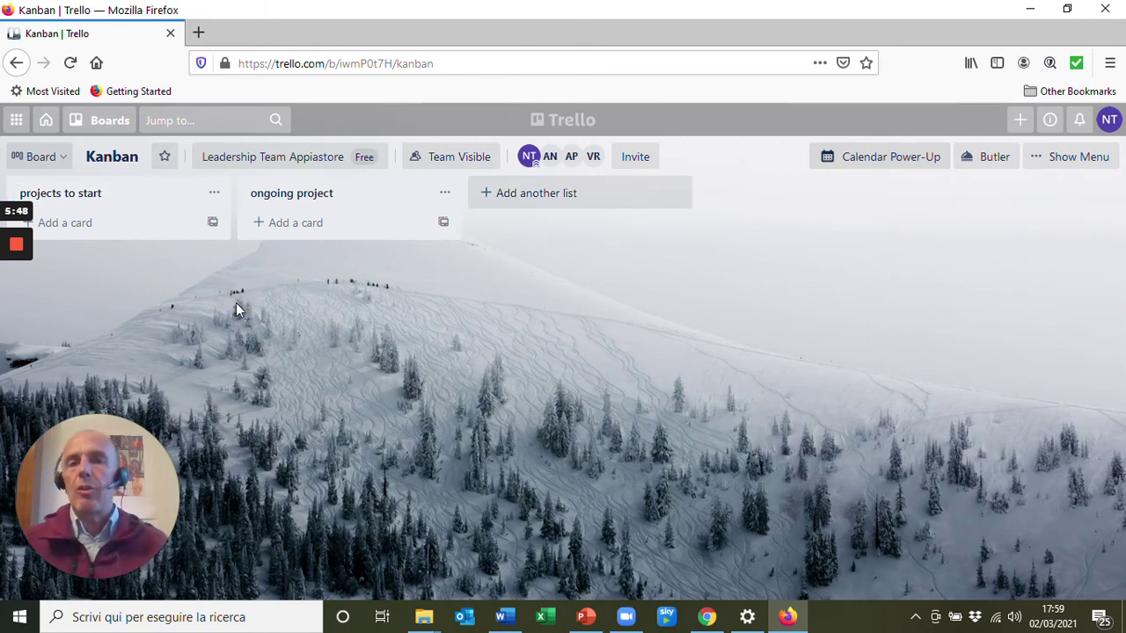
# Add a card titled "Project A" to the "projects to start" list.
pyautogui.click(81, 225)
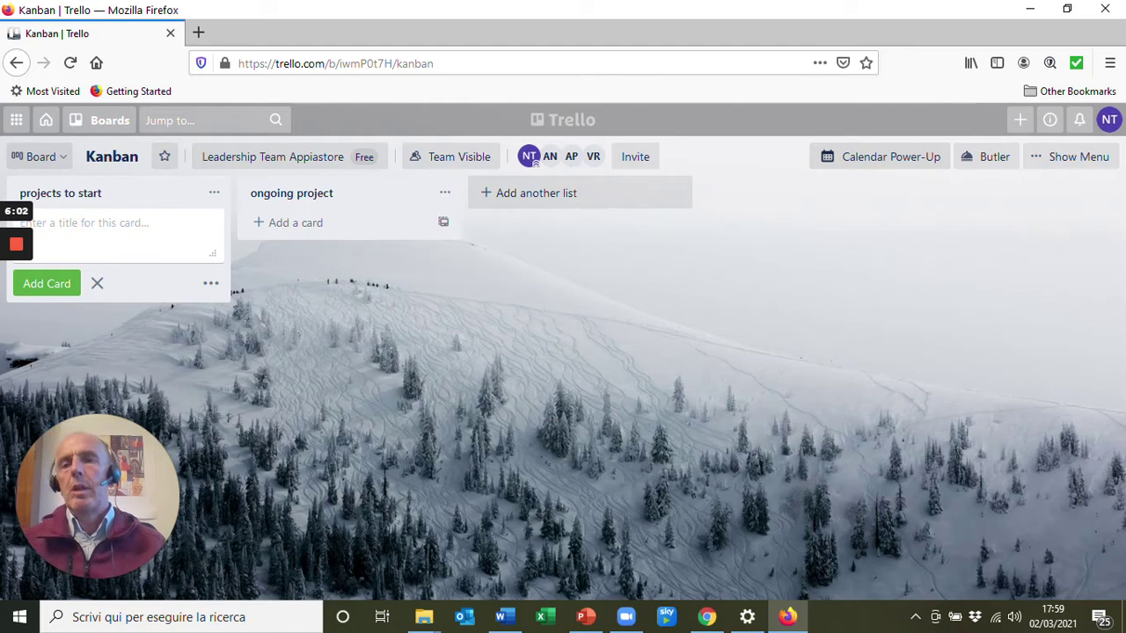
pyautogui.click(57, 221)
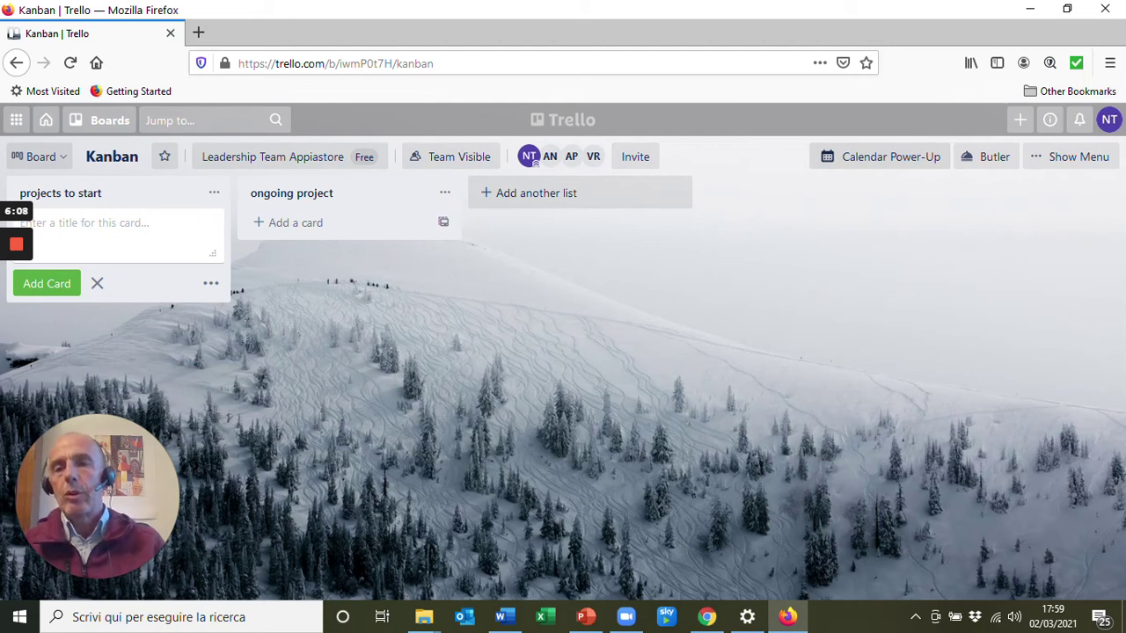
pyautogui.write('P')
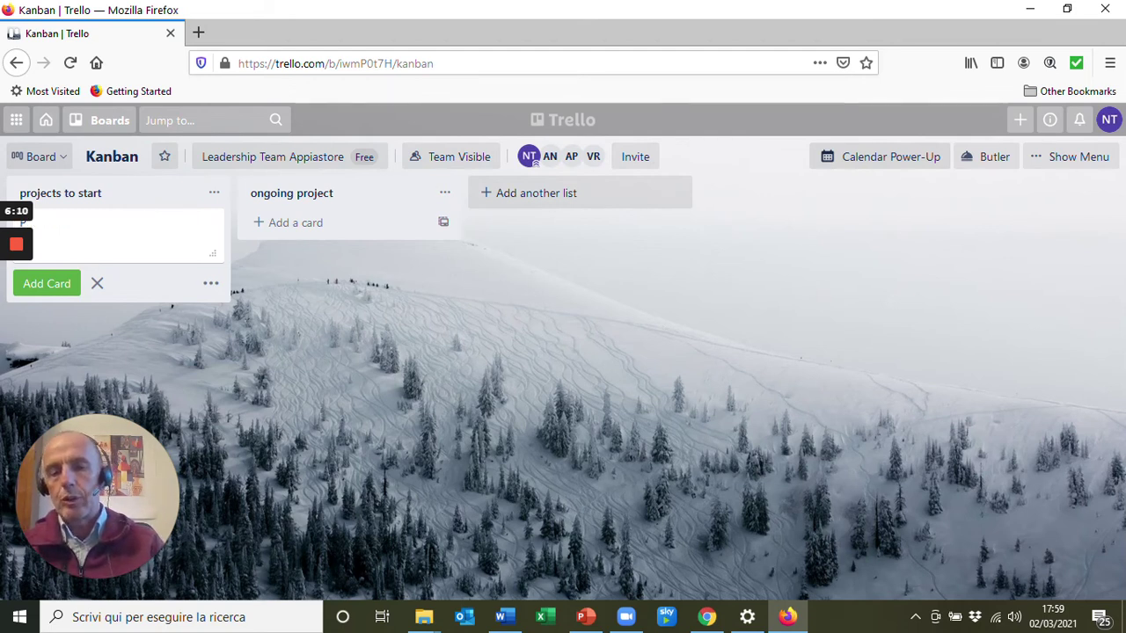
pyautogui.write('roject A')
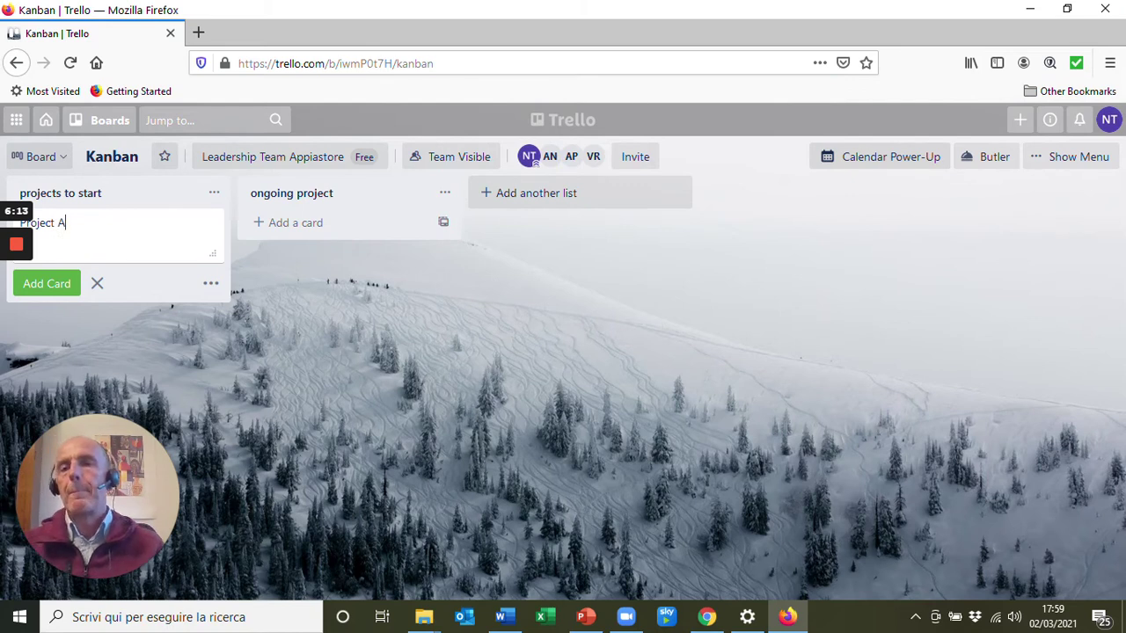
pyautogui.click(49, 284)
# Add two more cards to the "projects to start" list, titled "Project B" and "Project C".
pyautogui.click(52, 256)
pyautogui.write('Projec')
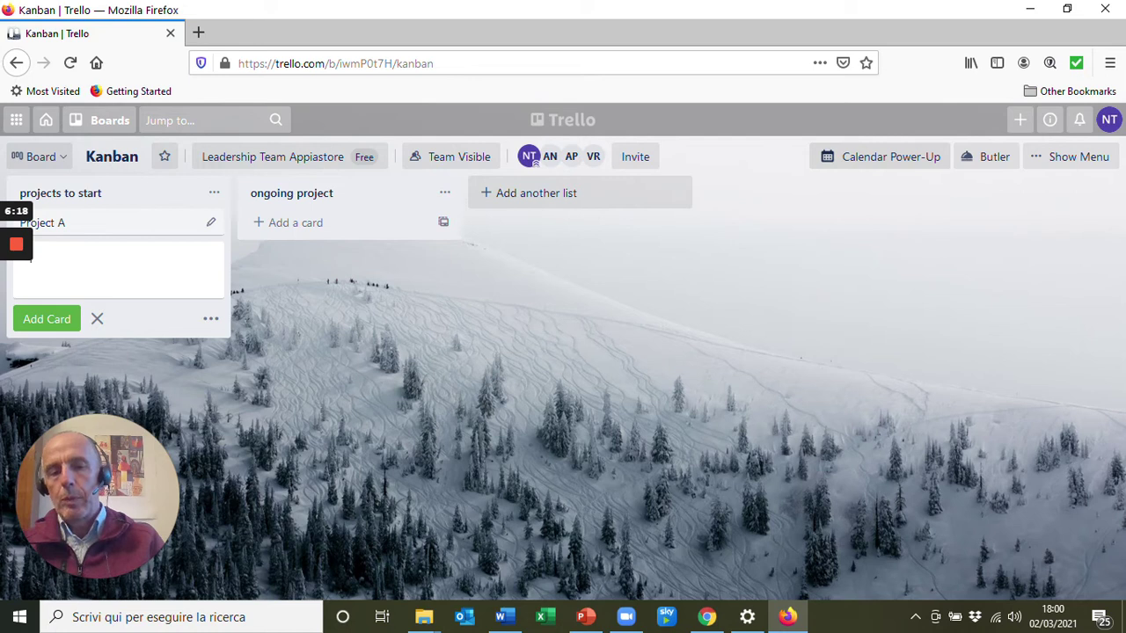
pyautogui.write('t B')
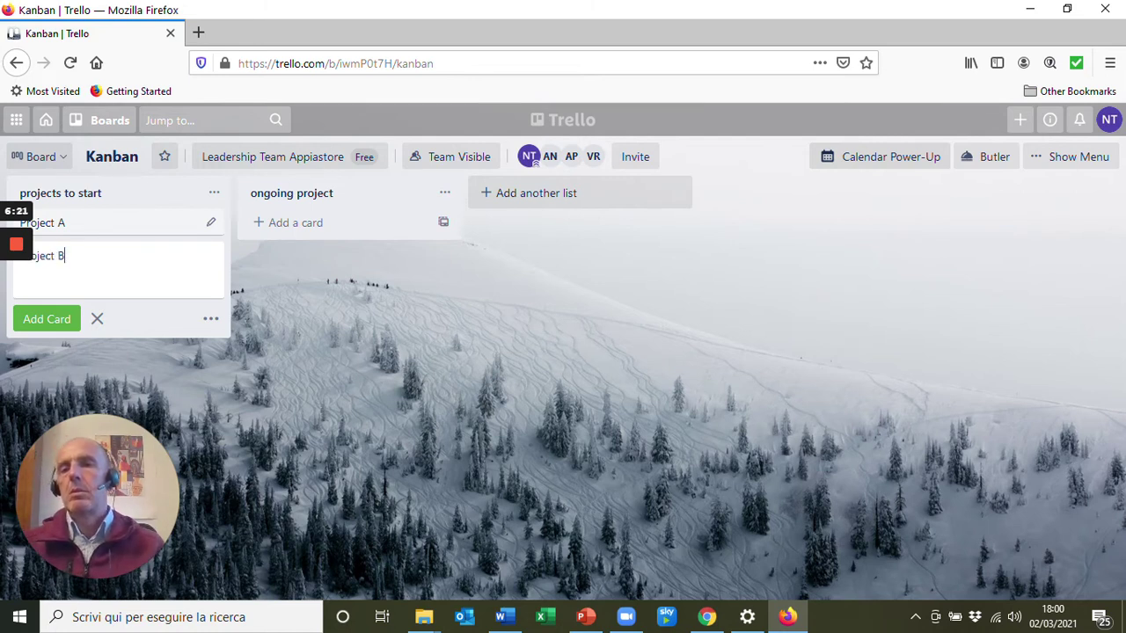
pyautogui.click(50, 319)
pyautogui.write('Project C')
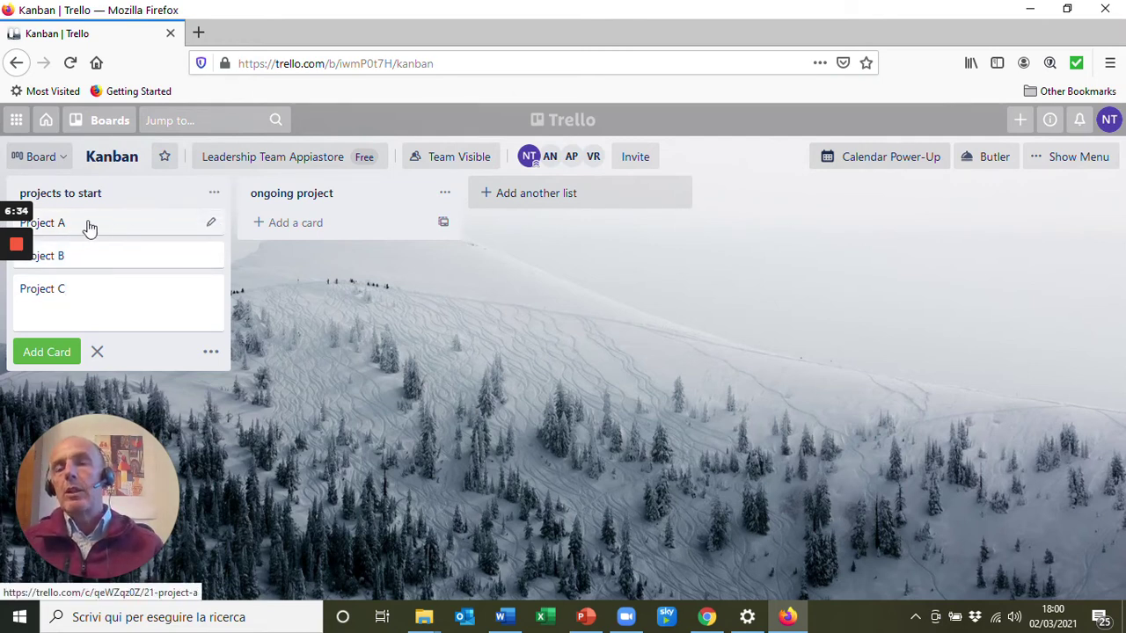
# Open the Project A card and save the description "This project aims to ......" on it.
pyautogui.click(211, 227)
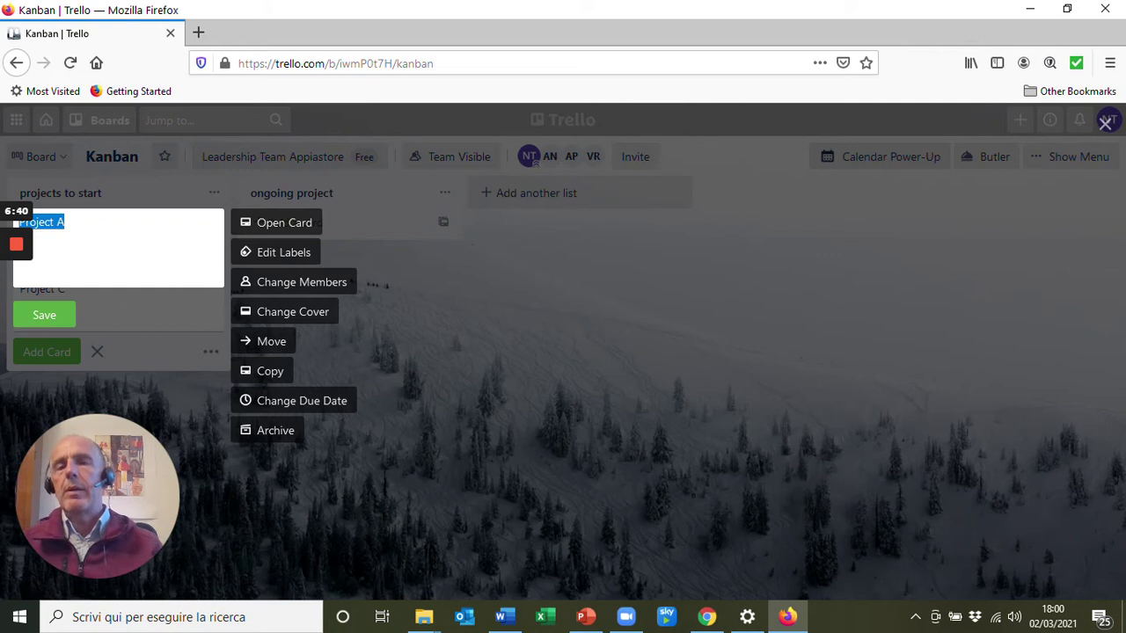
pyautogui.click(287, 231)
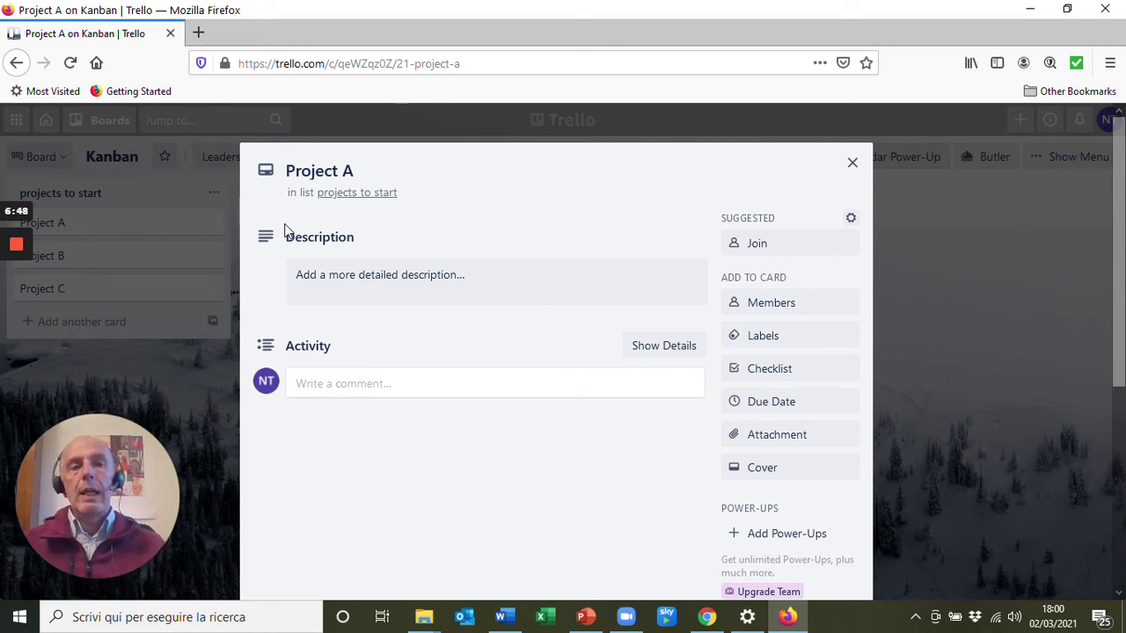
pyautogui.click(307, 278)
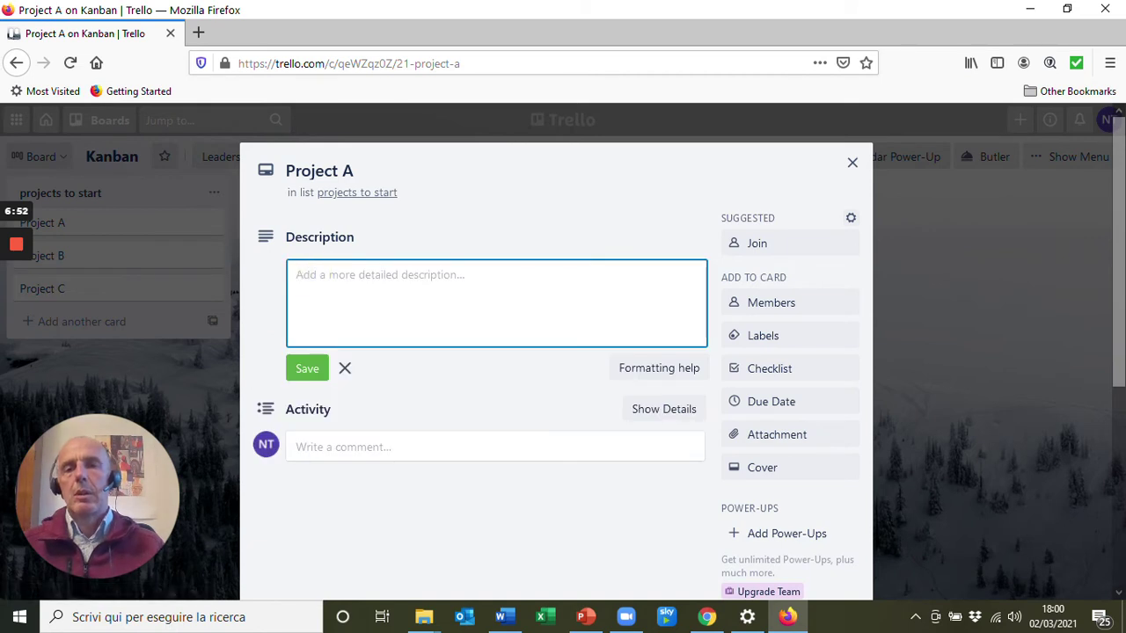
pyautogui.write('Thi')
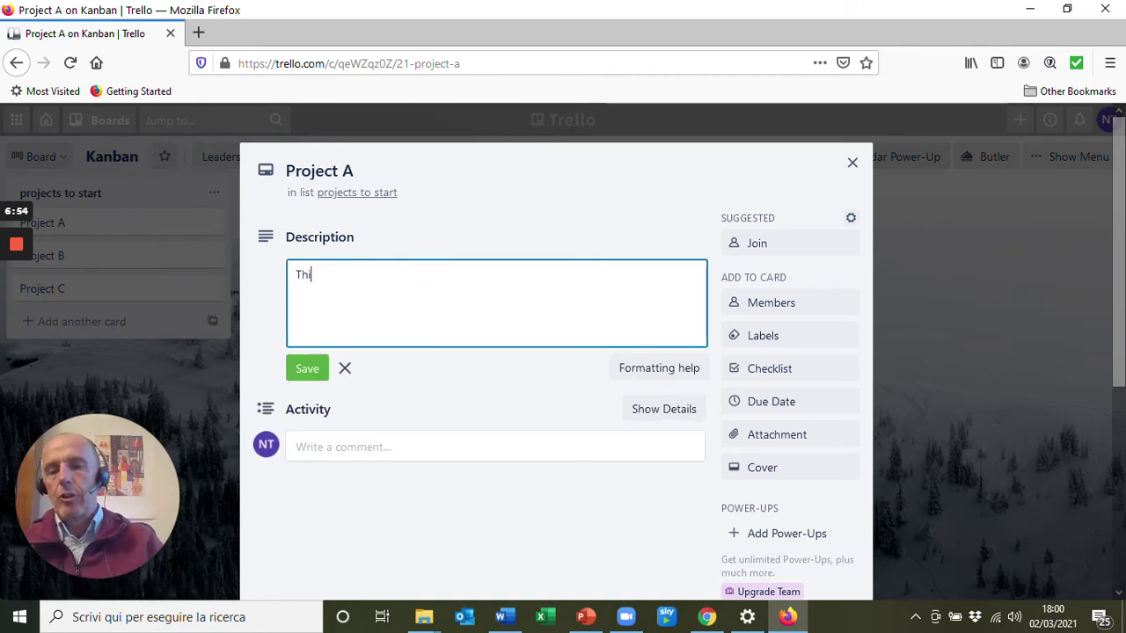
pyautogui.write('s projec')
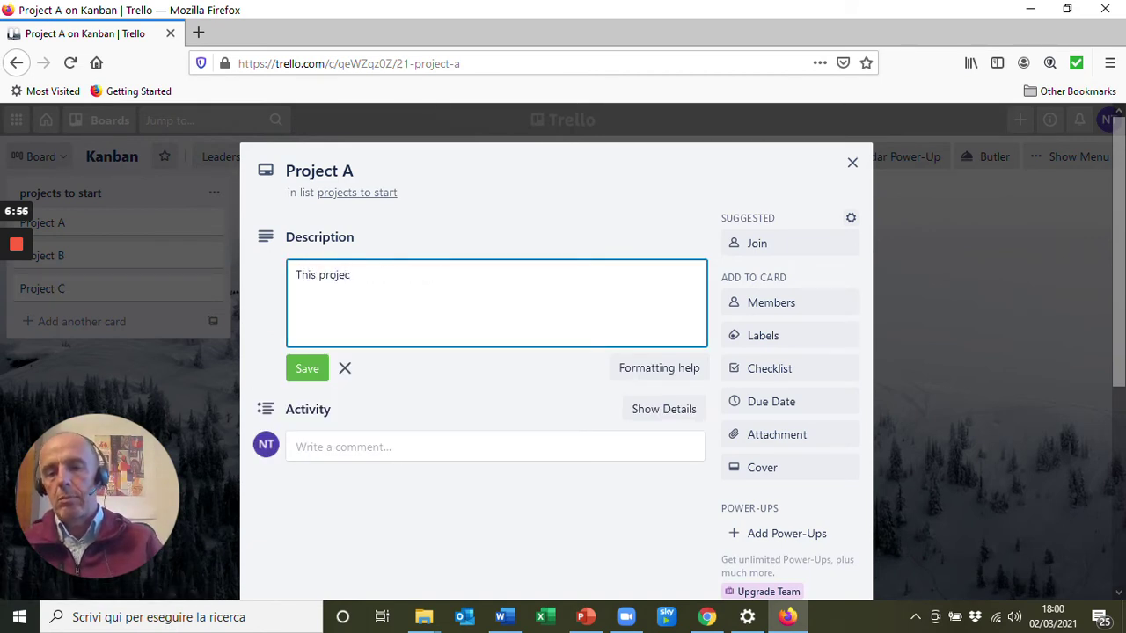
pyautogui.write('t a')
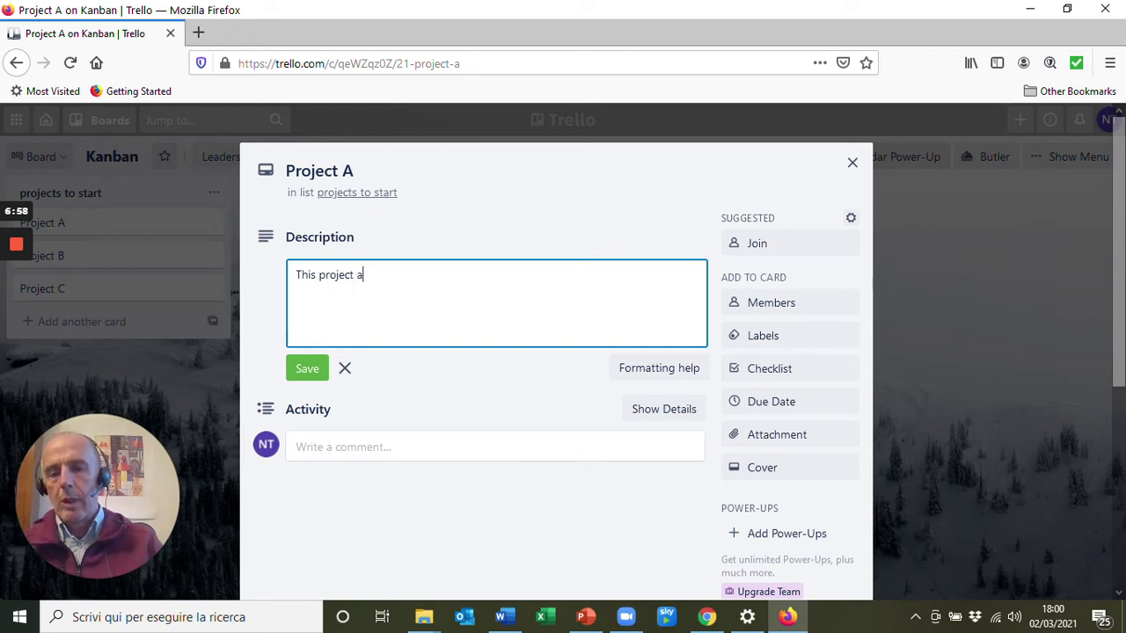
pyautogui.write('ims to')
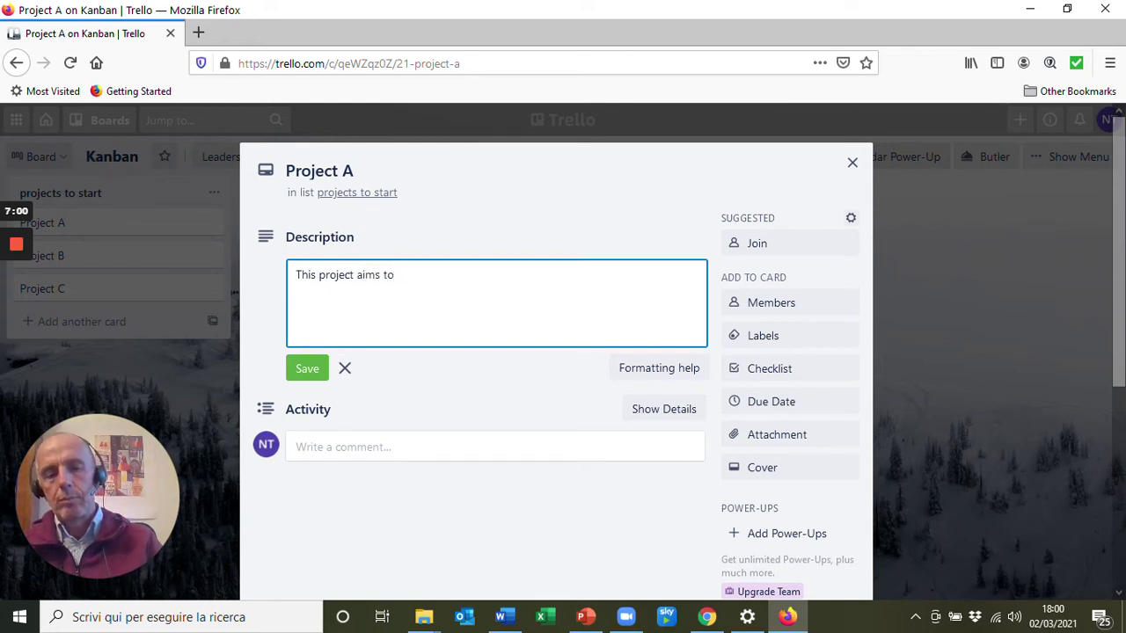
pyautogui.write(' ......')
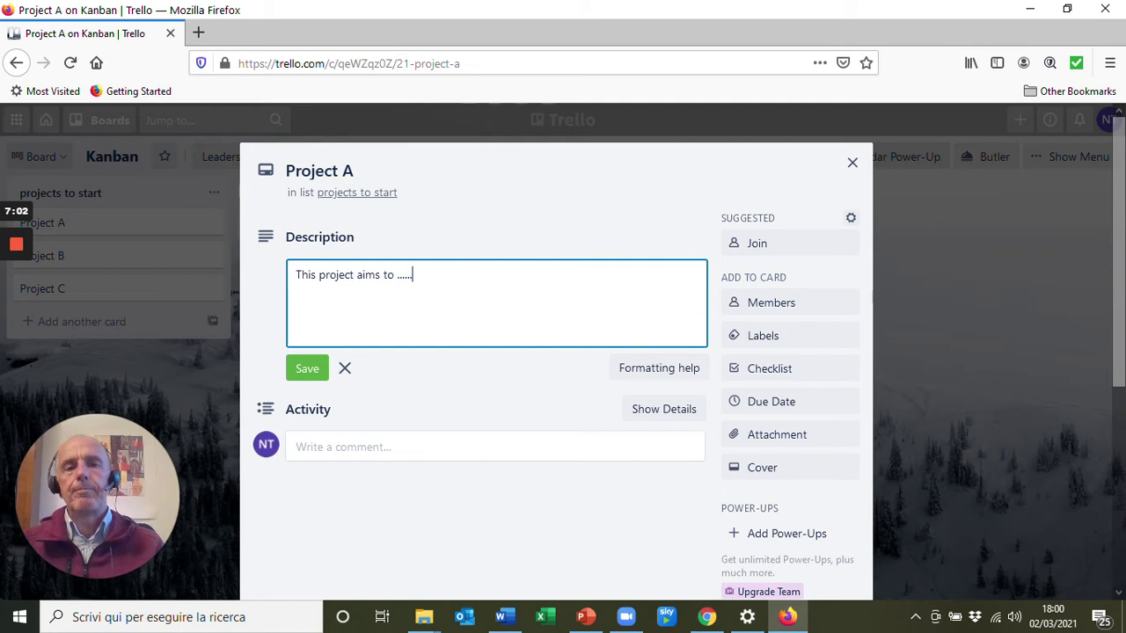
pyautogui.click(308, 370)
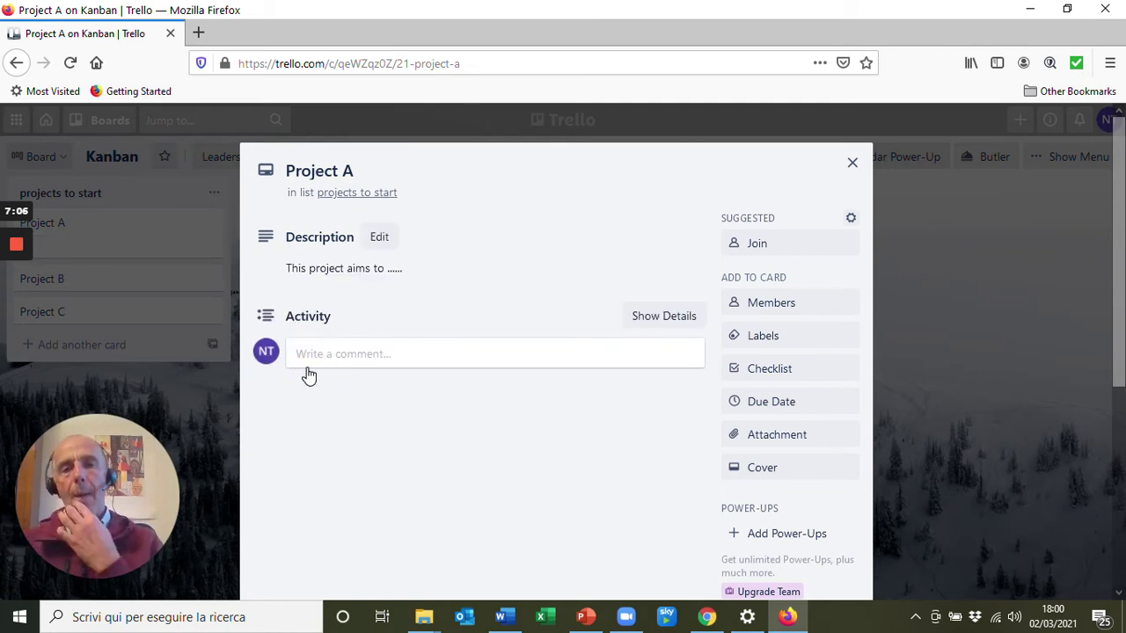
# Assign two other board members to the Project A card and join the card yourself.
pyautogui.click(770, 304)
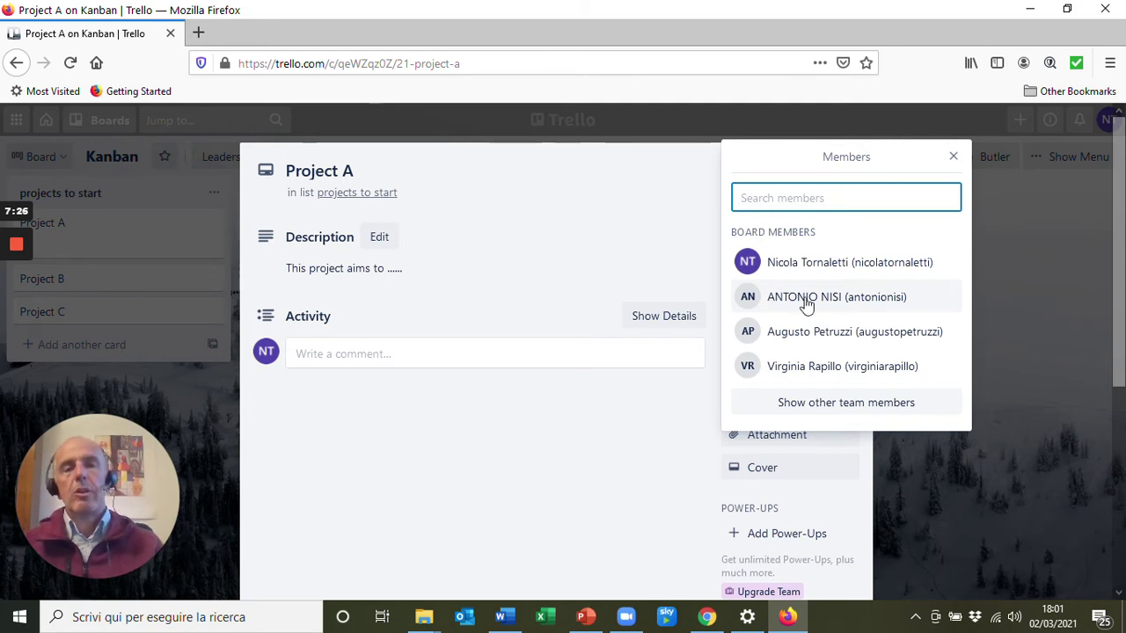
pyautogui.click(806, 299)
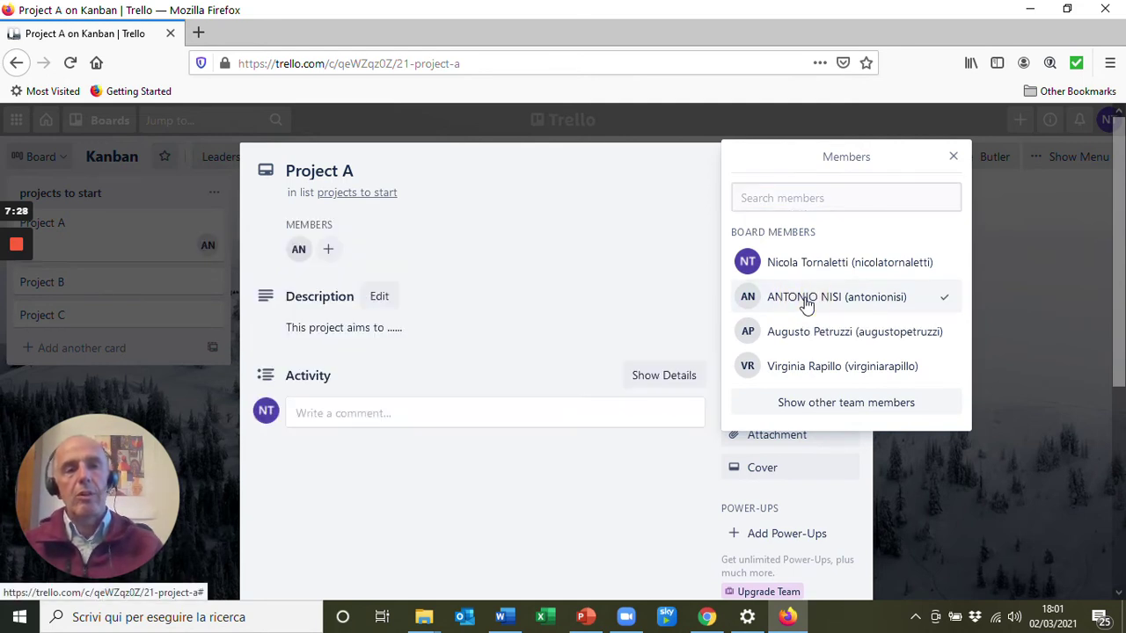
pyautogui.click(807, 370)
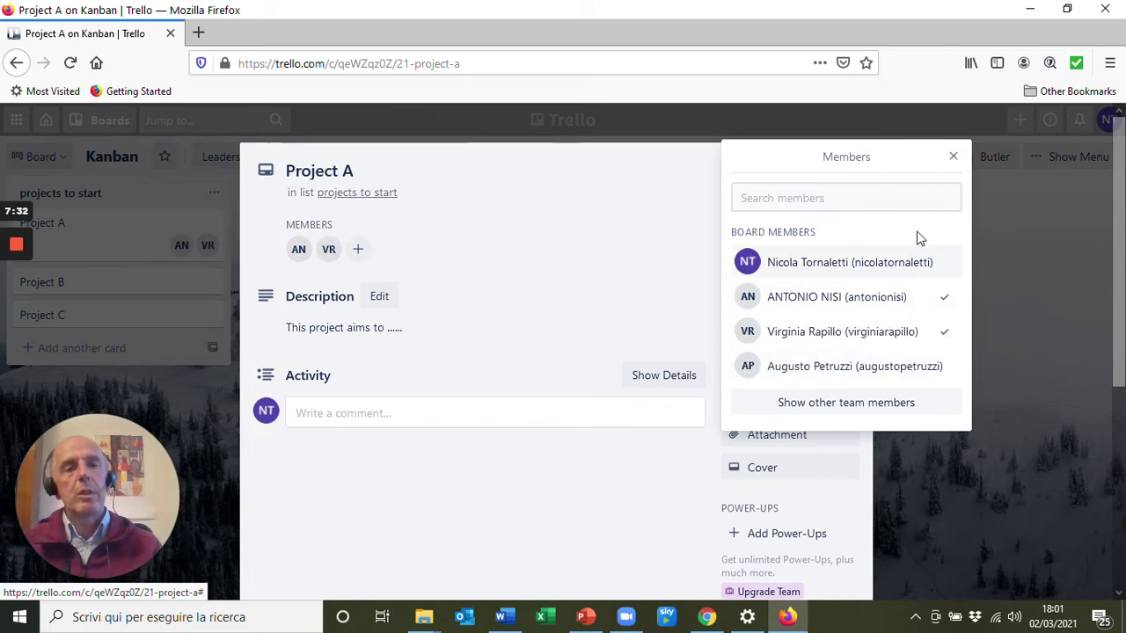
pyautogui.click(954, 158)
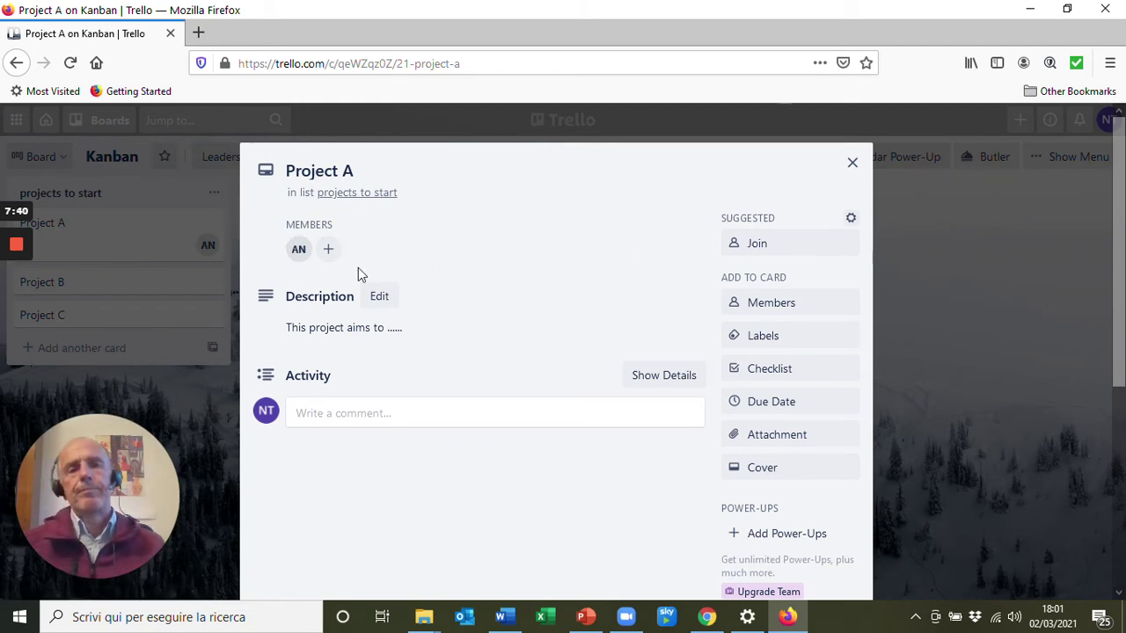
pyautogui.click(757, 246)
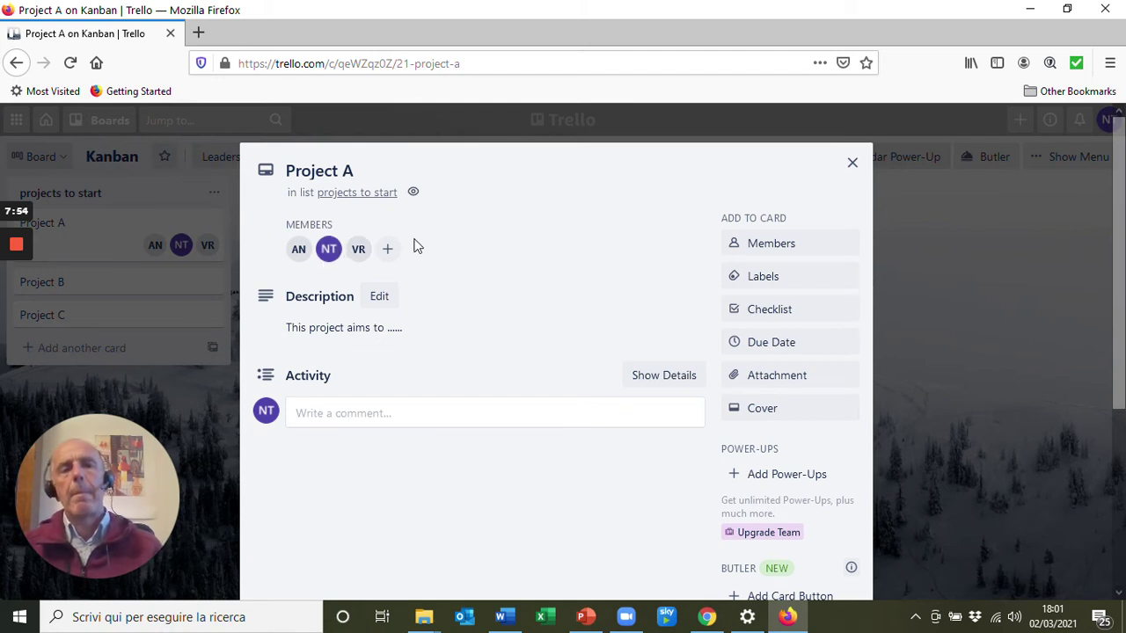
# Examine the coloured labels available for the Project A card and close them without assigning one.
pyautogui.click(766, 280)
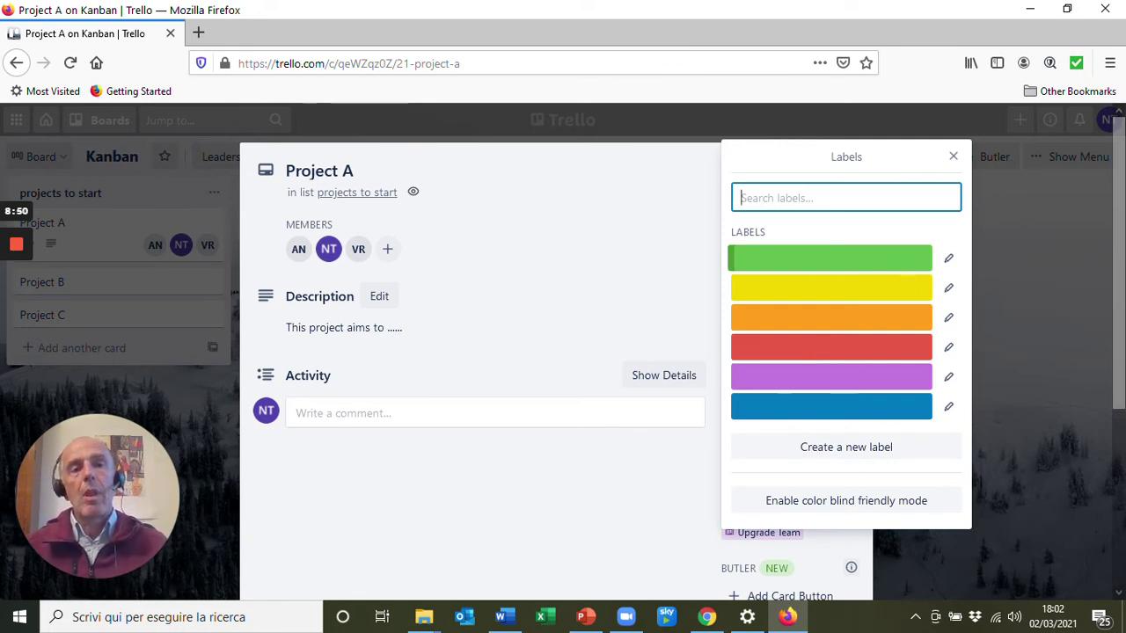
pyautogui.click(953, 157)
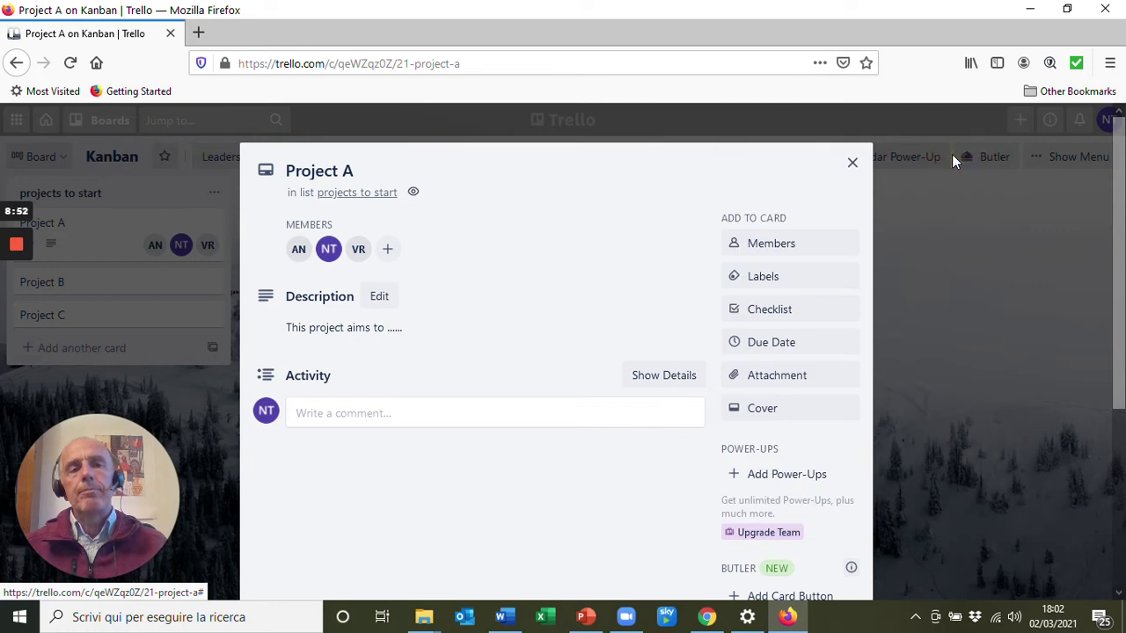
# Add a checklist titled "Checklist 1" to the Project A card, ready for entering its first item.
pyautogui.click(774, 315)
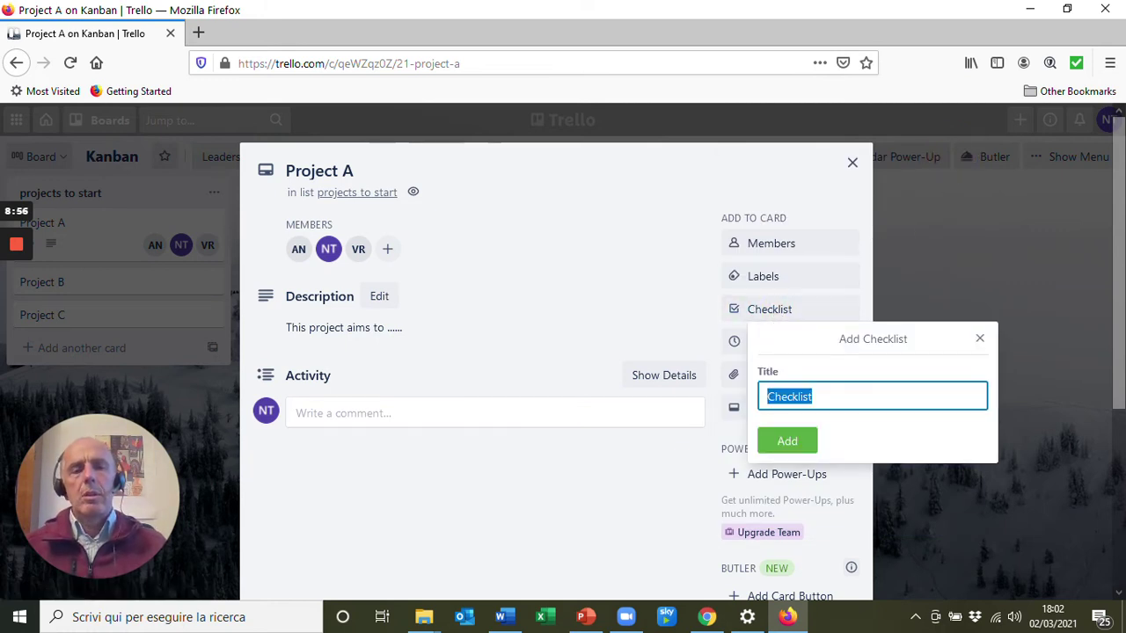
pyautogui.click(827, 396)
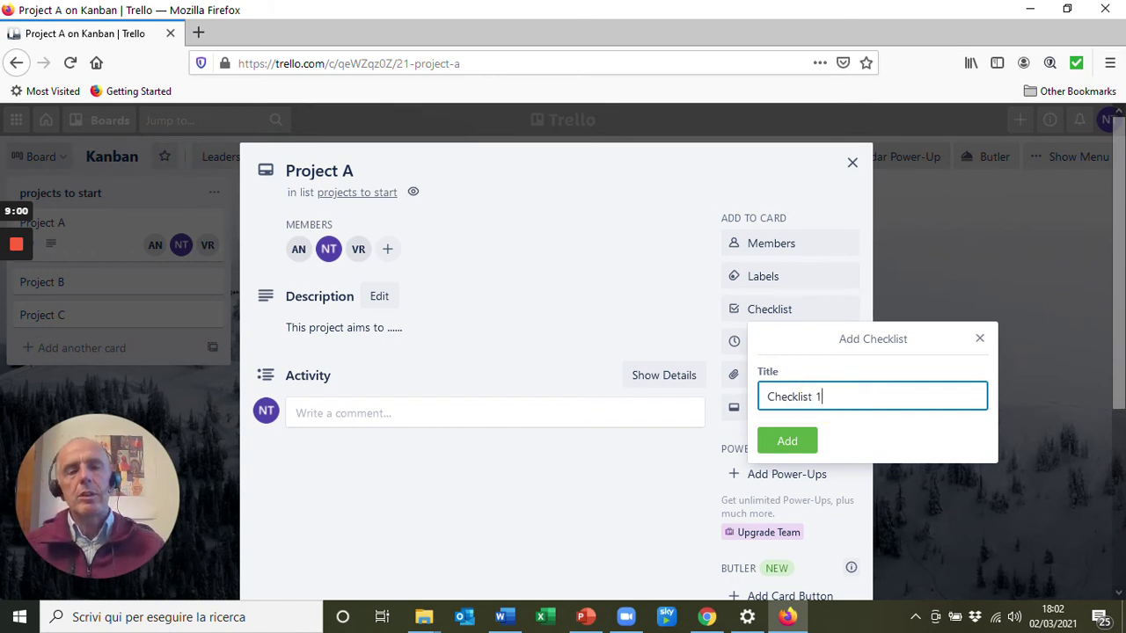
pyautogui.click(785, 447)
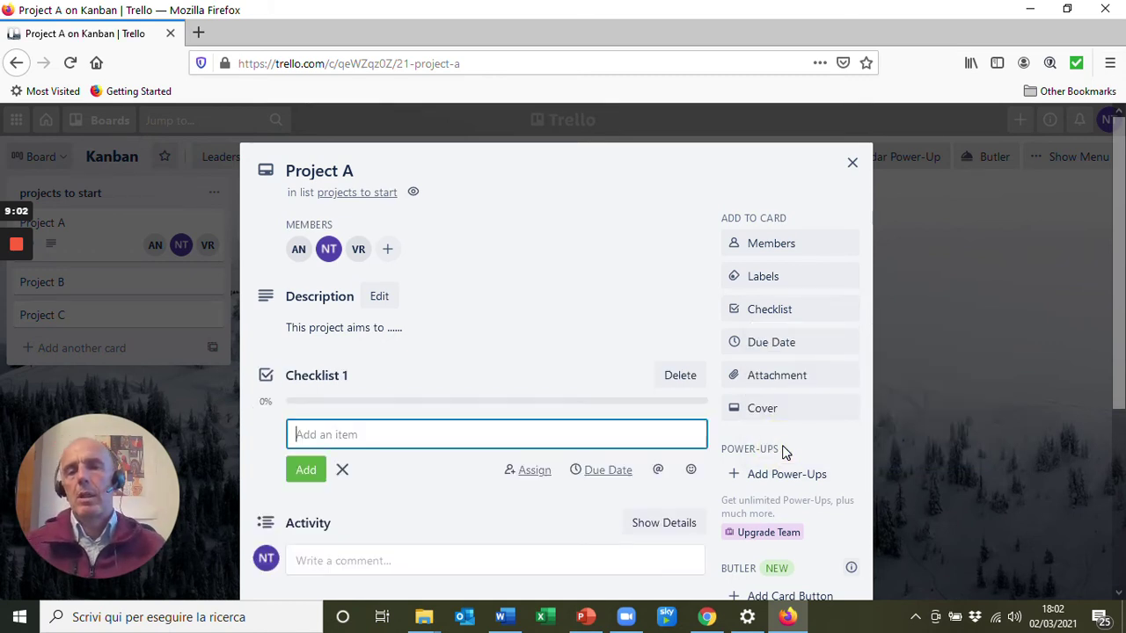
pyautogui.click(334, 434)
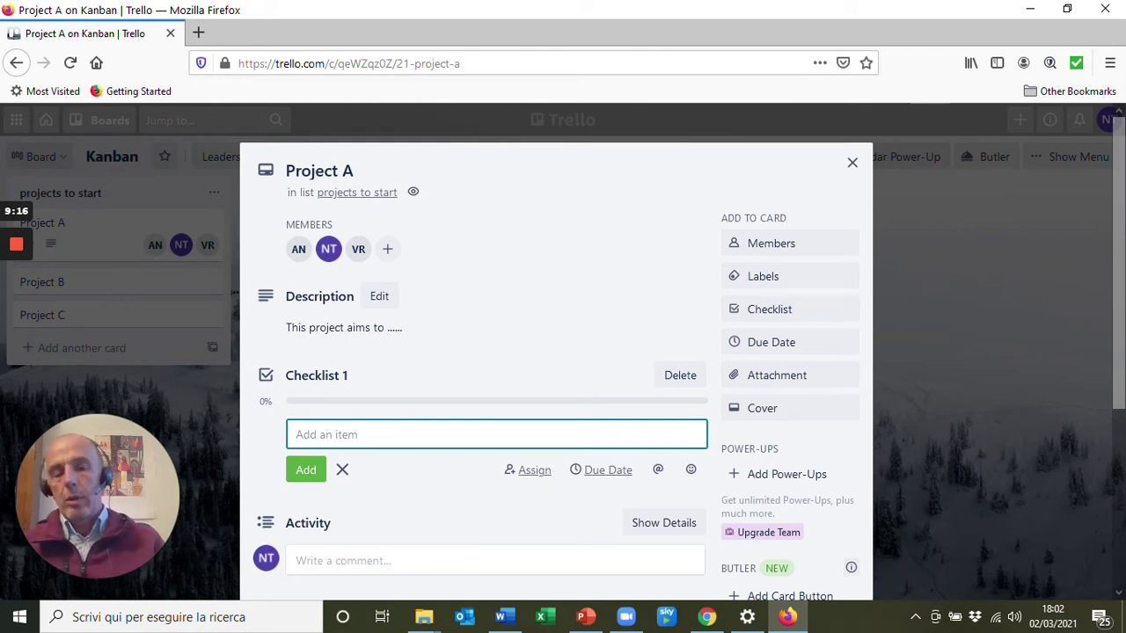
# Add the items "complete activity 1" and "complete activity 2" to Checklist 1 on the Project A card.
pyautogui.write('complete activity')
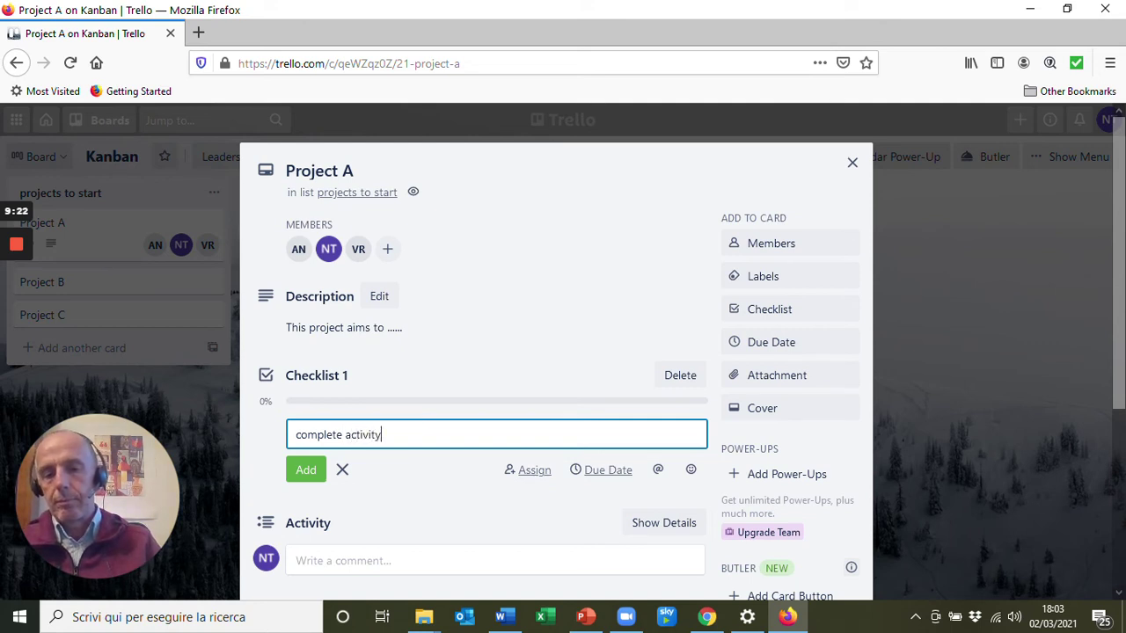
pyautogui.write(' 1')
pyautogui.click(305, 470)
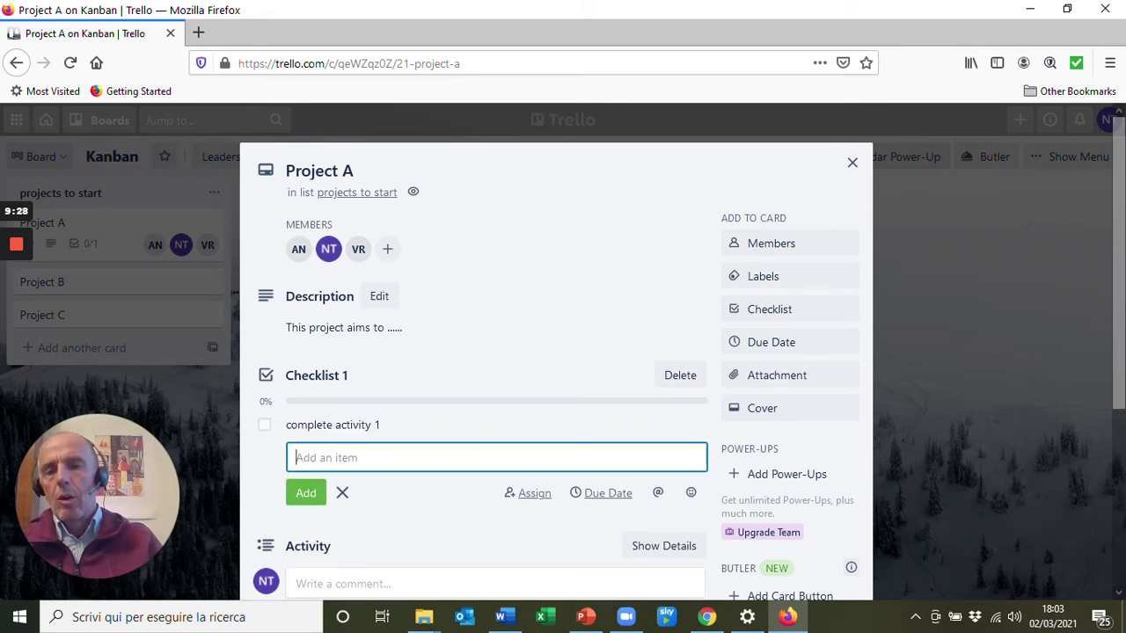
pyautogui.write('complete activity 2')
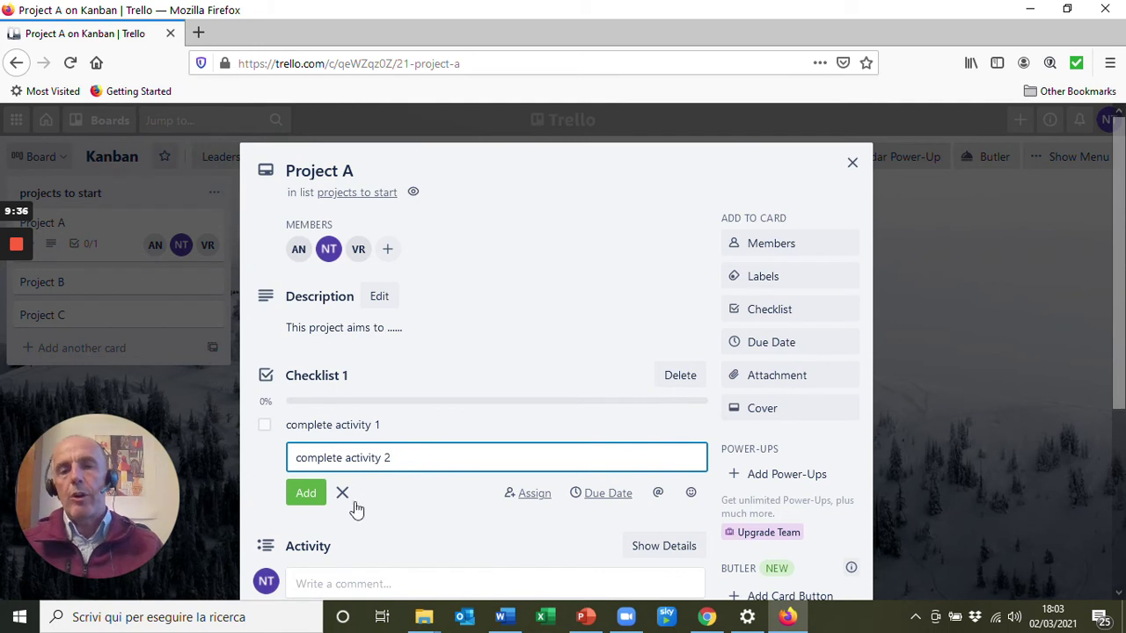
pyautogui.click(306, 495)
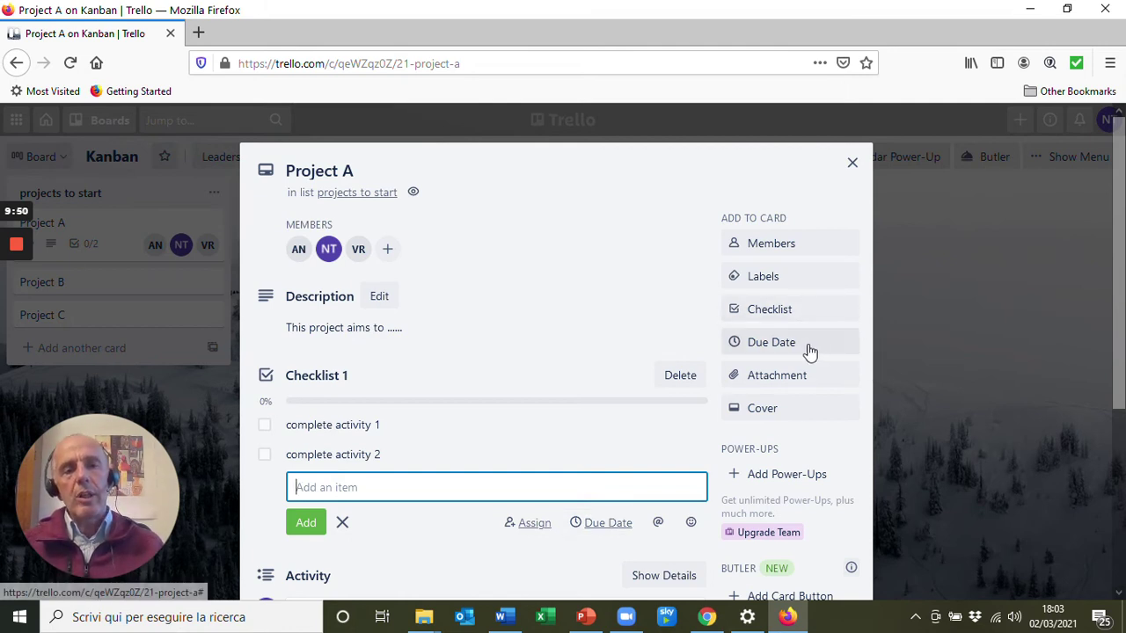
# Save a due date of 31/3/2021 on the Project A card, keeping the reminder at 1 Day Before.
pyautogui.click(771, 345)
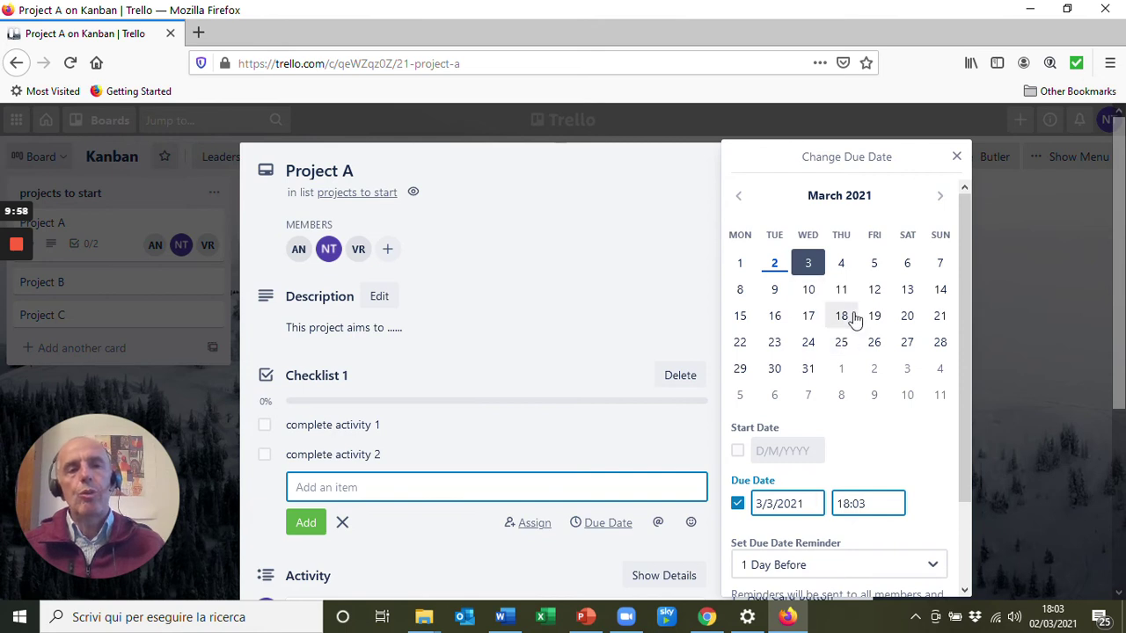
pyautogui.click(808, 370)
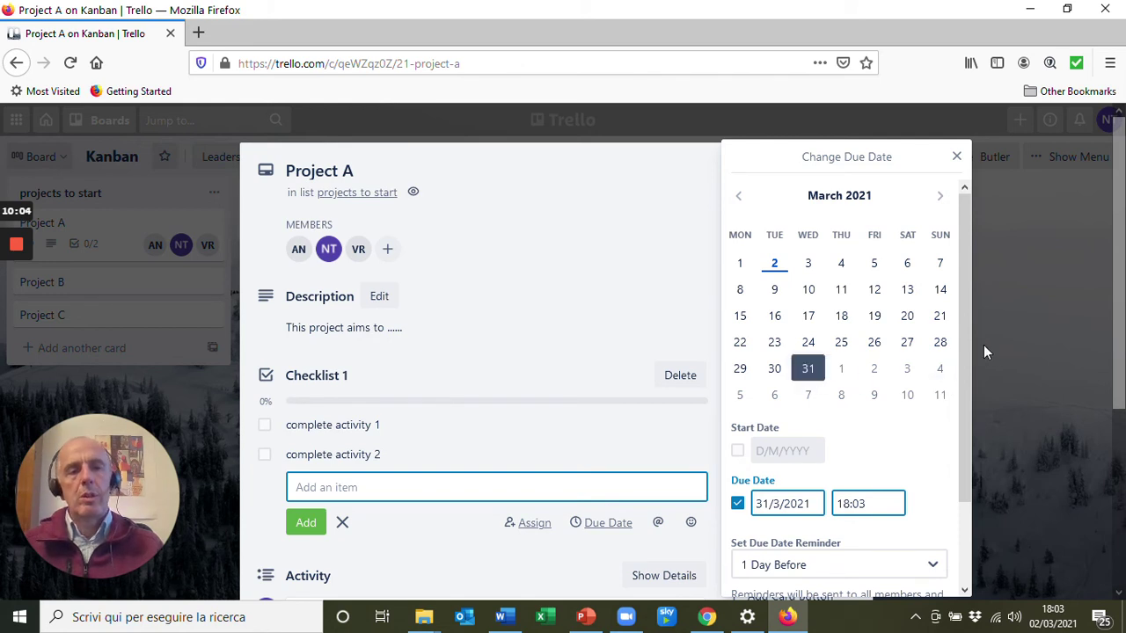
pyautogui.moveTo(966, 341); pyautogui.dragTo(965, 424)
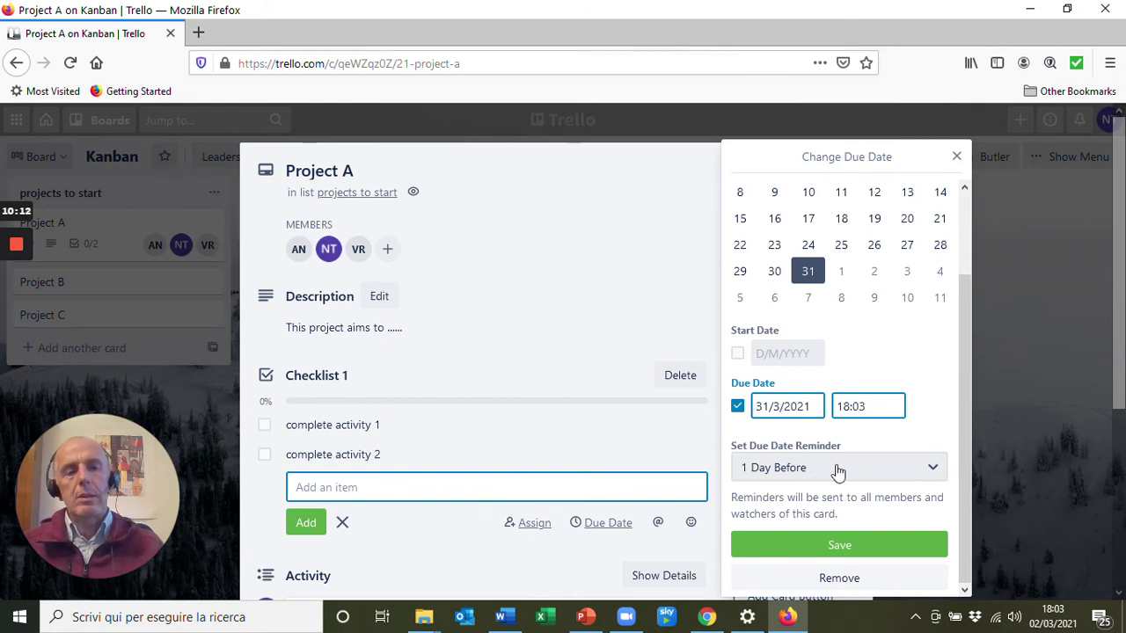
pyautogui.click(936, 471)
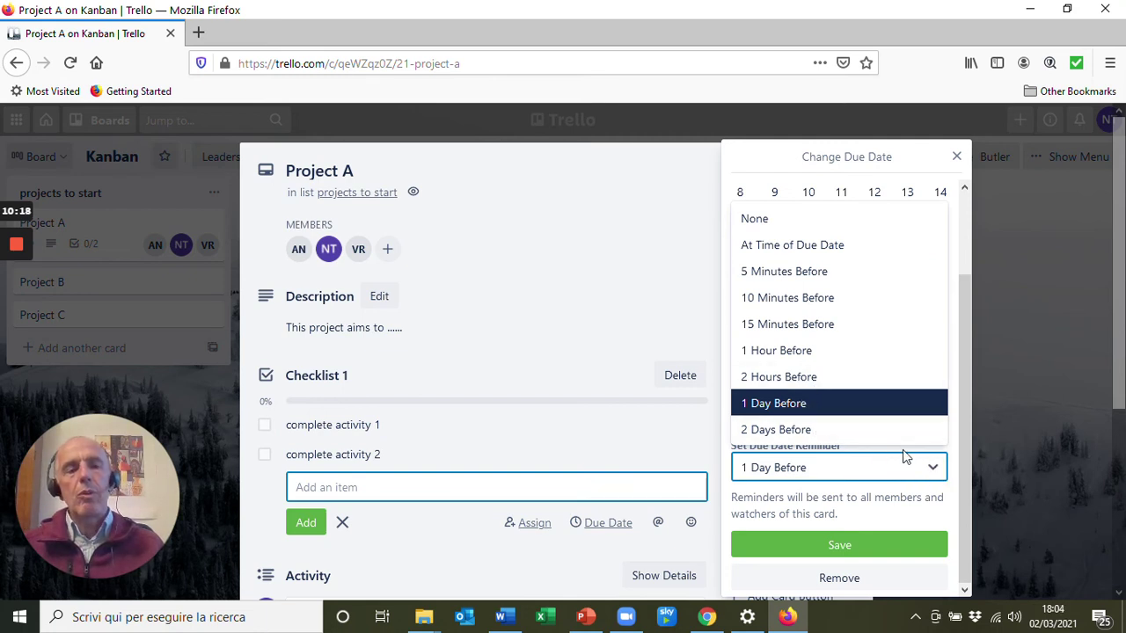
pyautogui.click(934, 470)
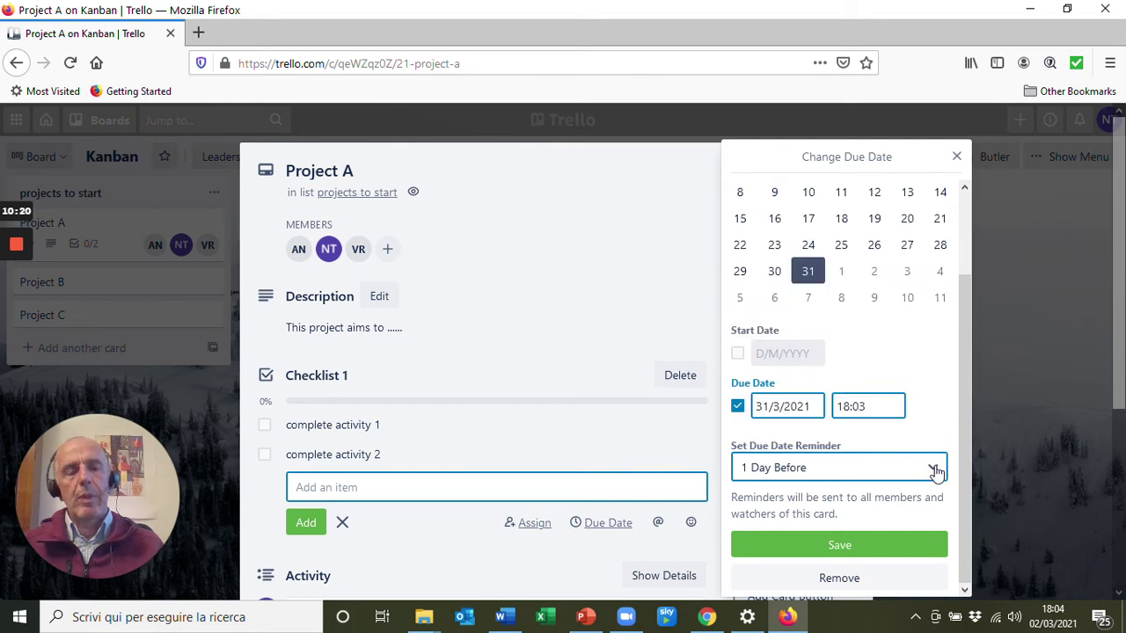
pyautogui.click(837, 545)
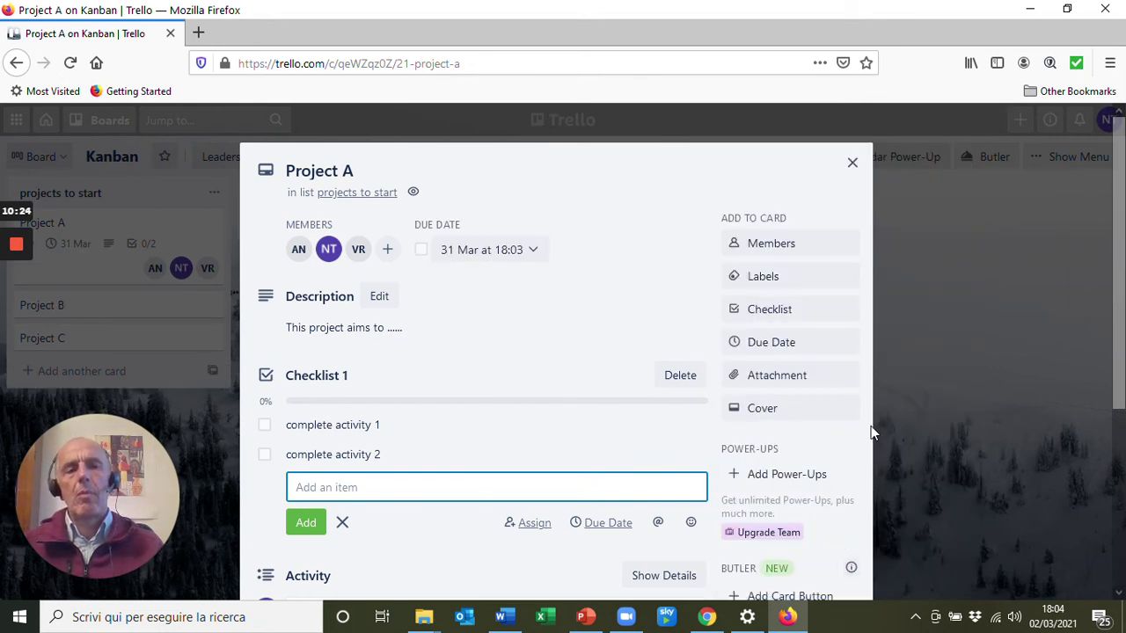
# Examine the attachment sources for the Project A card, including the computer file picker, and close them without attaching a file.
pyautogui.click(776, 378)
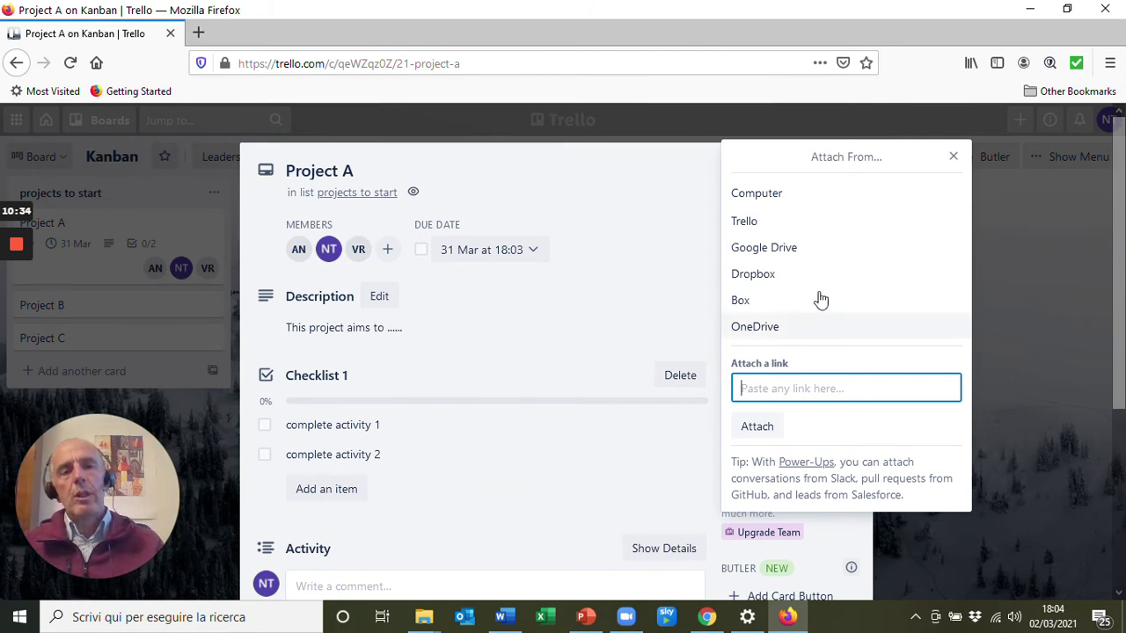
pyautogui.click(770, 200)
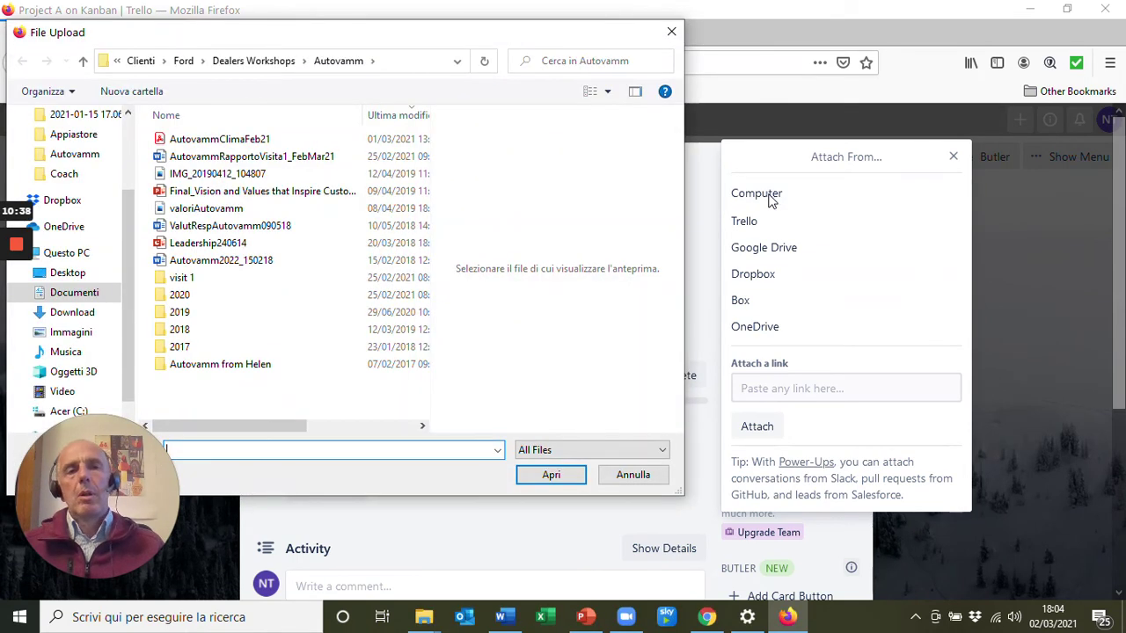
pyautogui.click(671, 36)
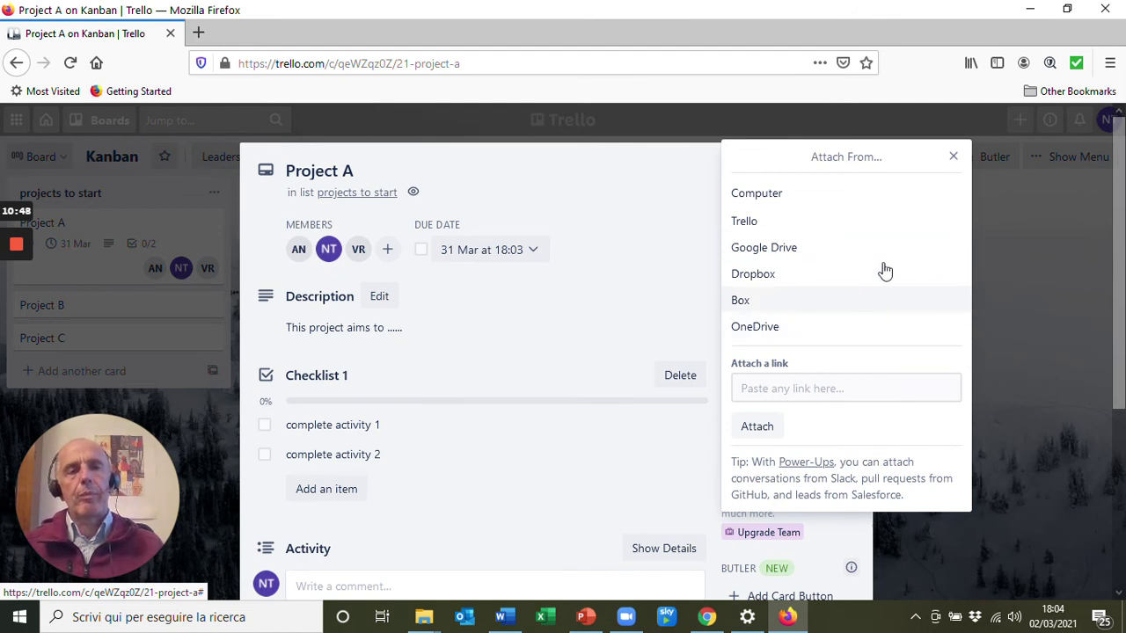
pyautogui.click(954, 158)
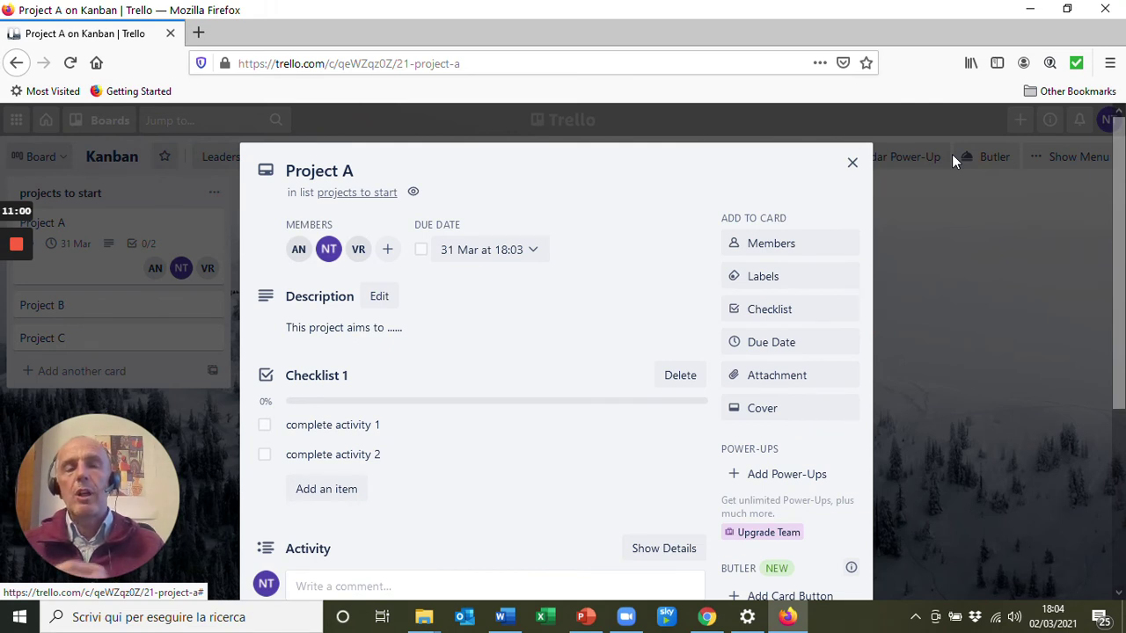
# Give the Project A card the Unsplash photo of rocky desert mountains under a cloudy sky as its cover.
pyautogui.click(764, 416)
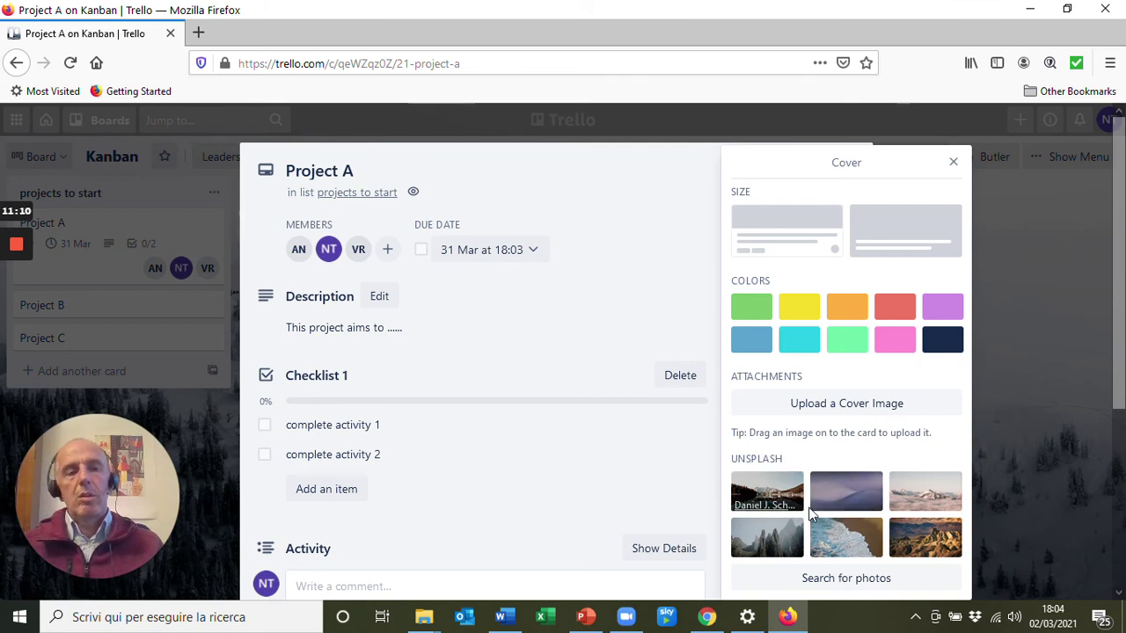
pyautogui.click(923, 543)
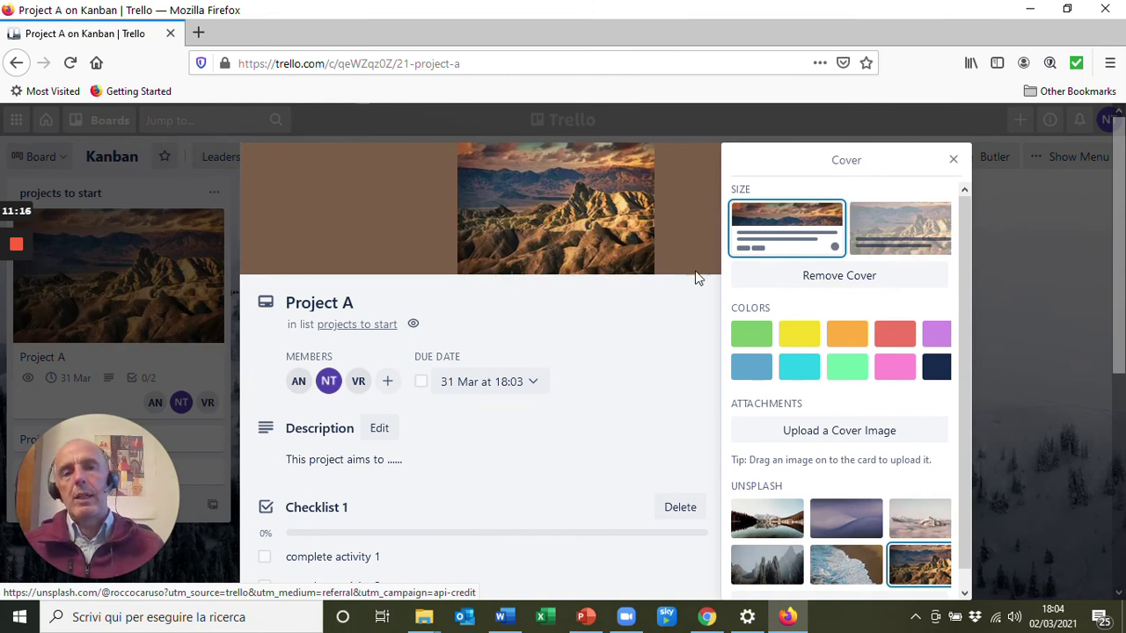
pyautogui.click(951, 158)
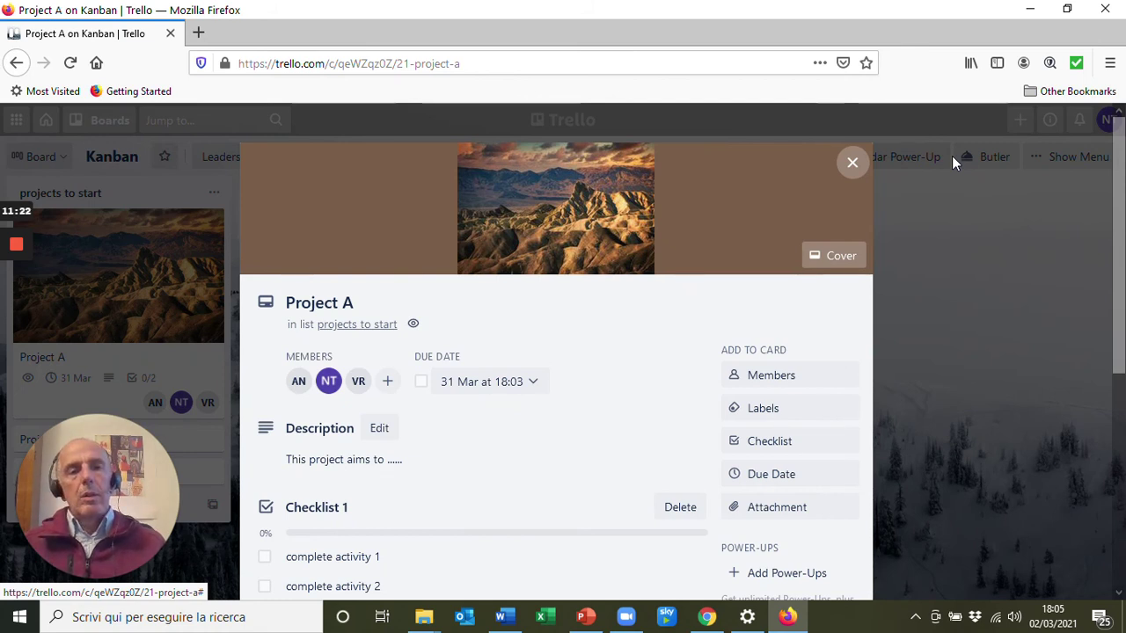
# Close the Project A card and move it from the "projects to start" list to the "ongoing project" list.
pyautogui.click(851, 165)
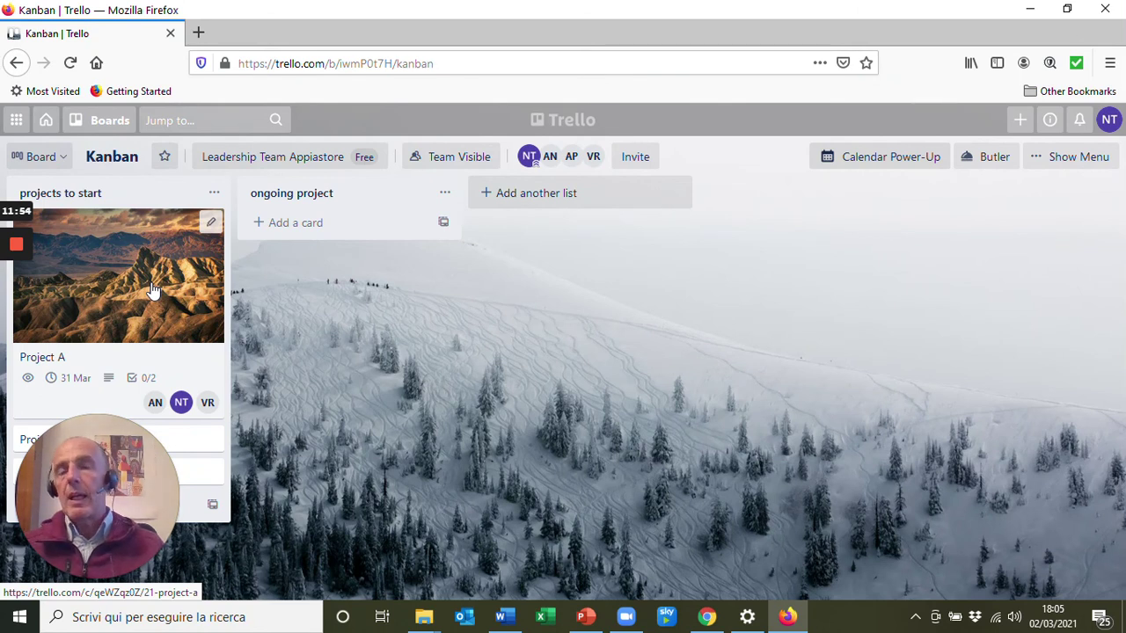
pyautogui.moveTo(152, 290); pyautogui.dragTo(387, 286)
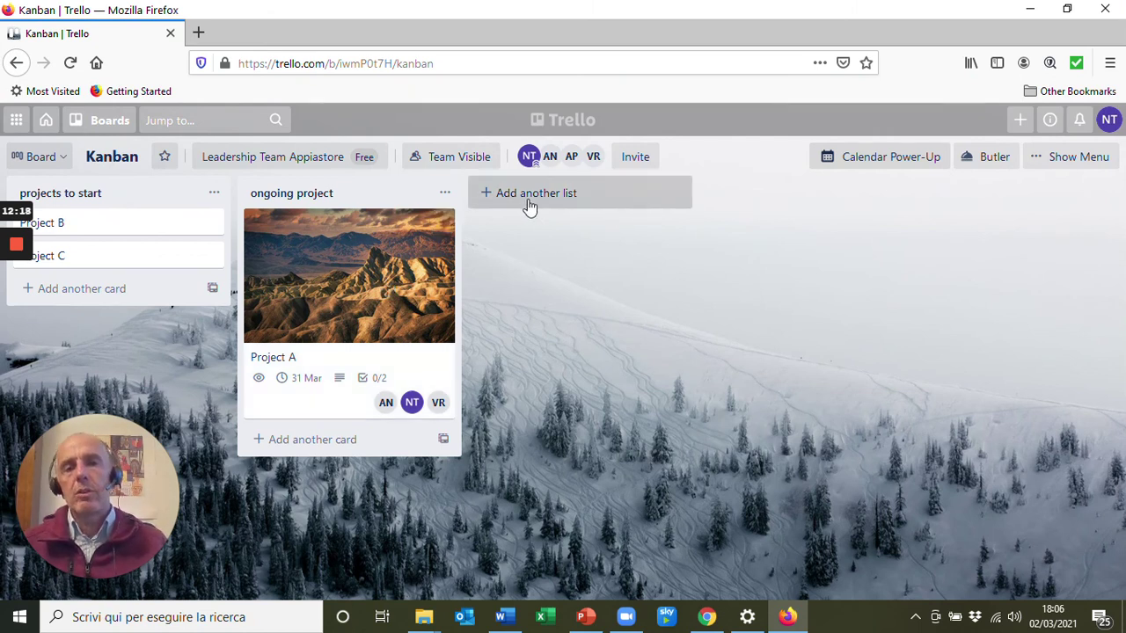
# Add a list titled "completed projects" to the board and move the Project A card into it.
pyautogui.click(486, 193)
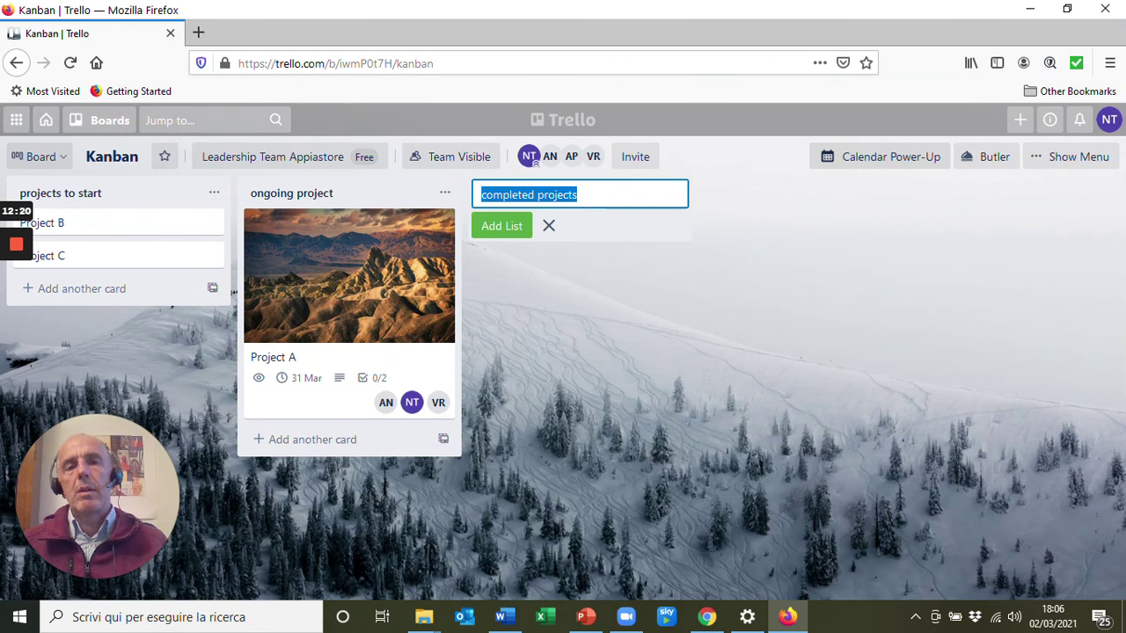
pyautogui.click(509, 227)
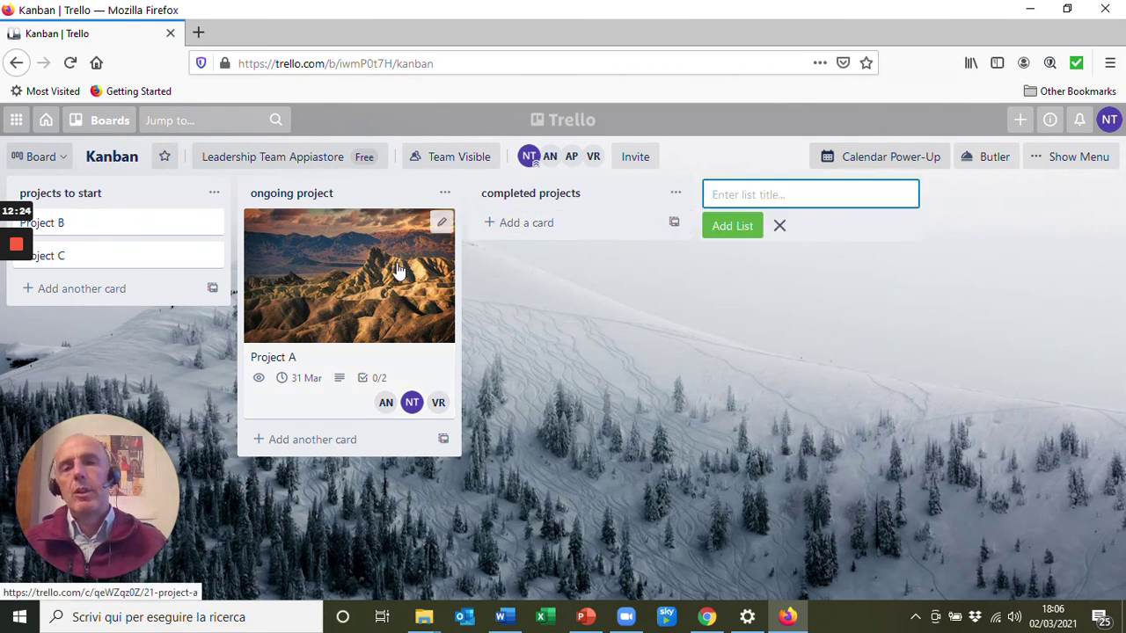
pyautogui.moveTo(394, 262); pyautogui.dragTo(618, 259)
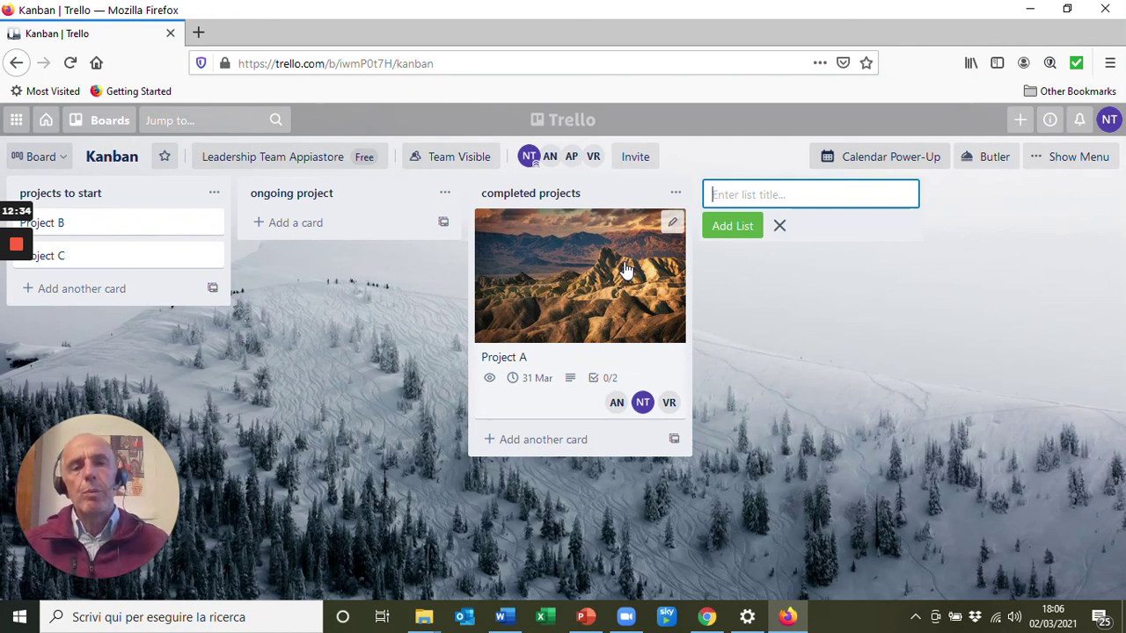
# Archive the Project A card in the "completed projects" list.
pyautogui.click(671, 223)
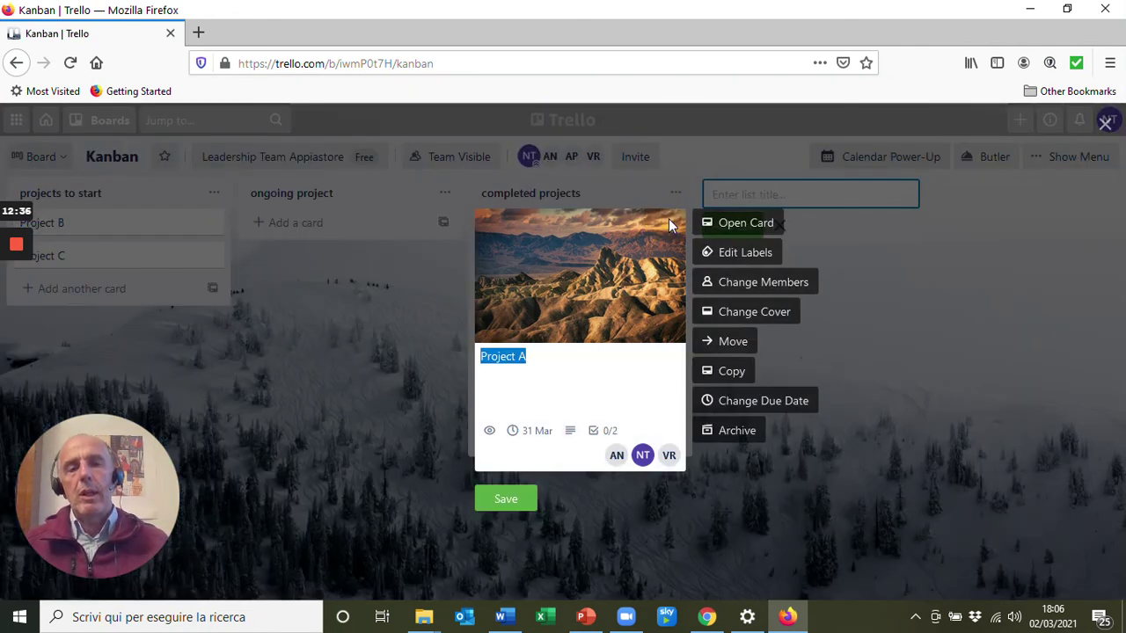
pyautogui.click(742, 431)
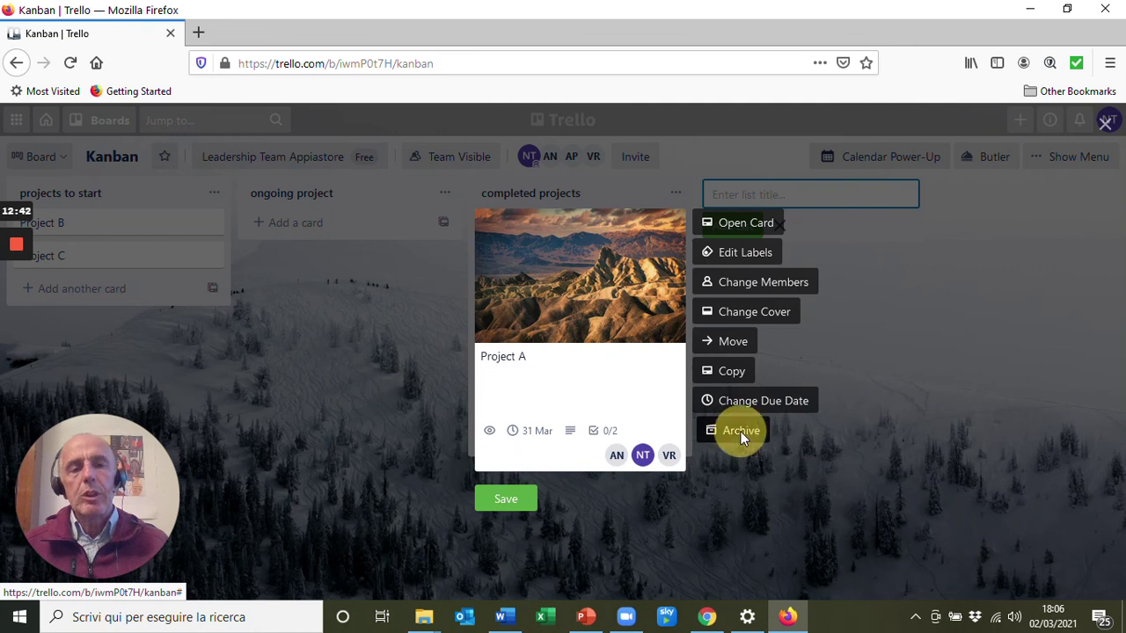